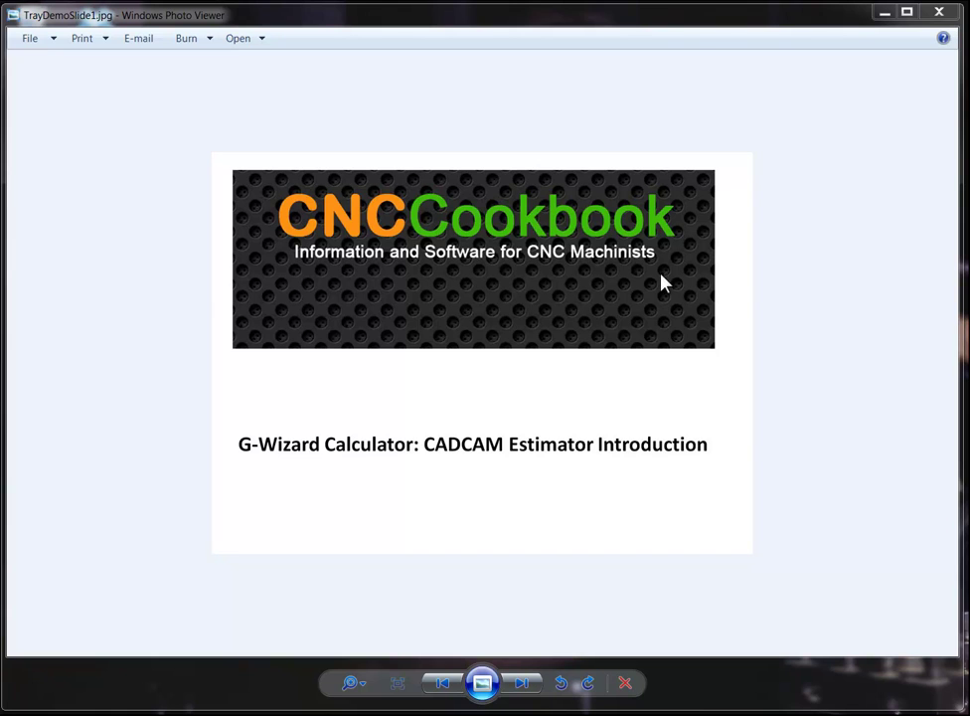
Step: Advance to TrayDemoSlide2, the slide introducing the CADCAM Estimator add-on
click(524, 683)
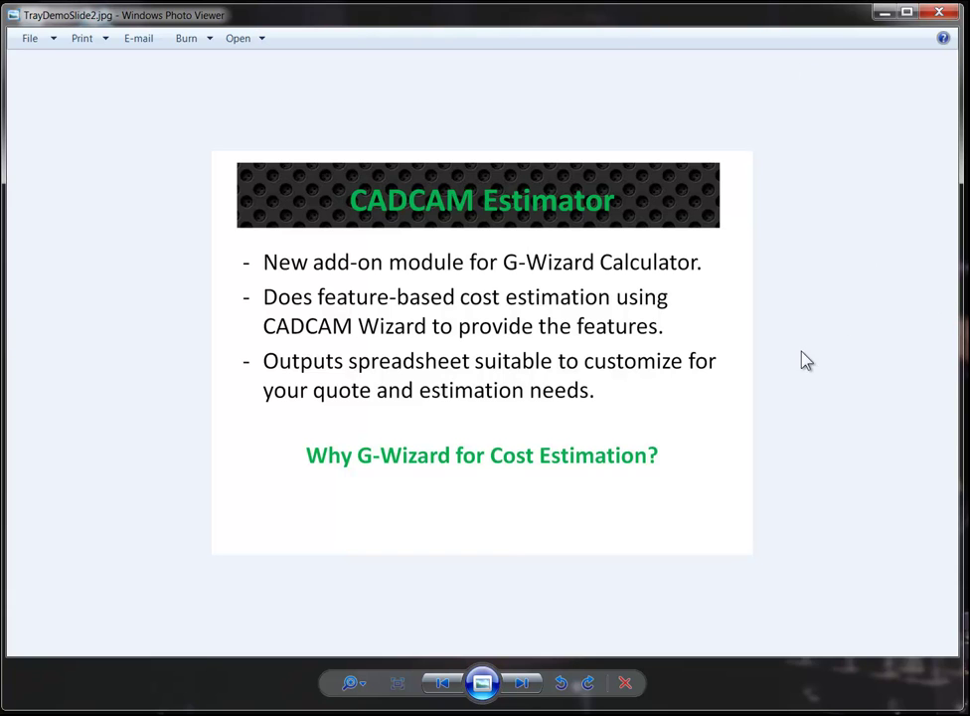
Step: Advance to TrayDemoSlide3, the 'Why G-Wizard for Cost Estimation?' slide
click(524, 686)
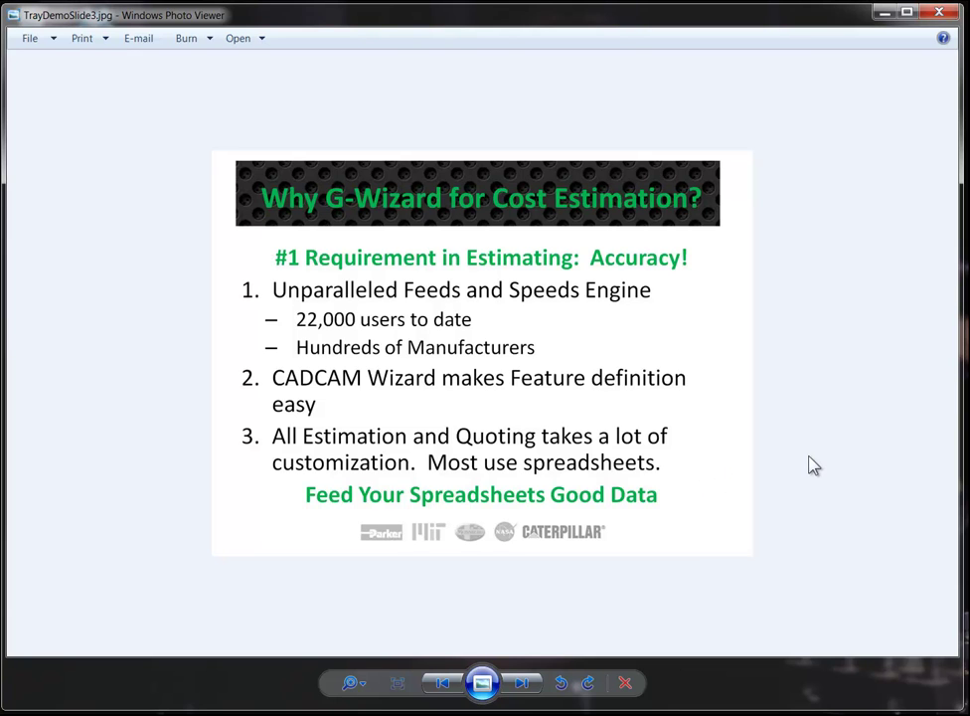
Step: Page past the CADCAM Estimator Demo title slide to the metal tray picture
click(521, 682)
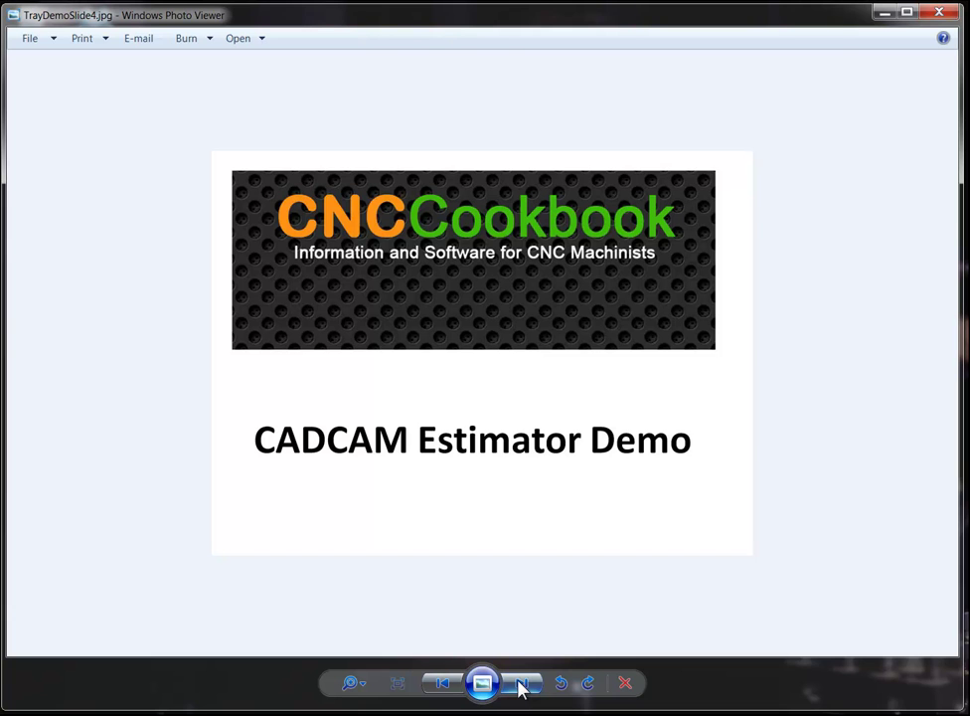
click(521, 684)
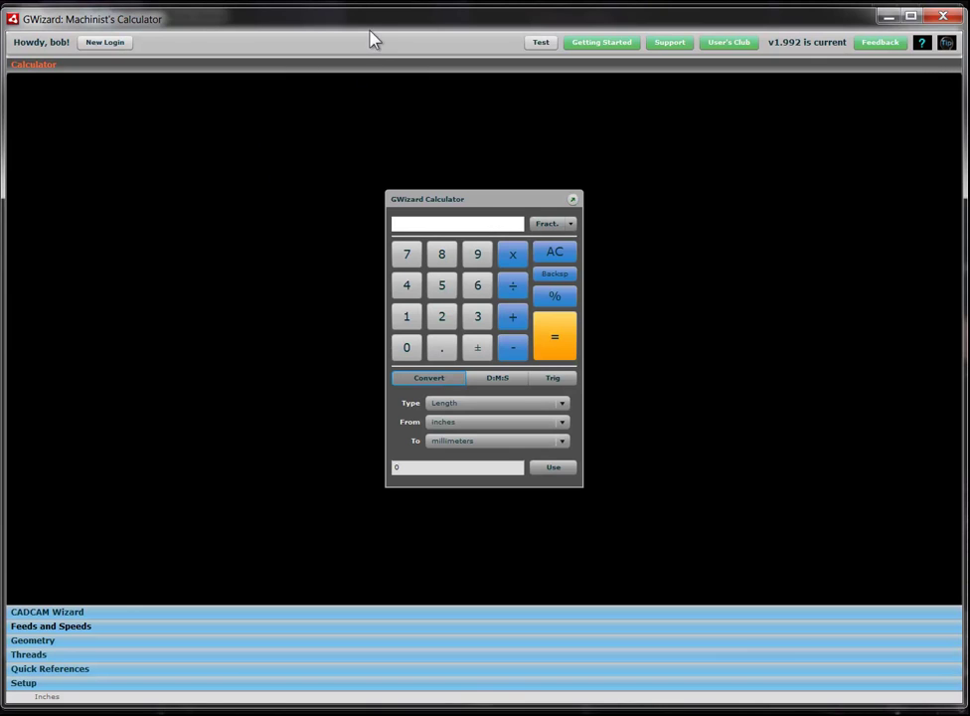
Step: Expand the Feeds and Speeds calculator panel, then collapse it again
click(490, 628)
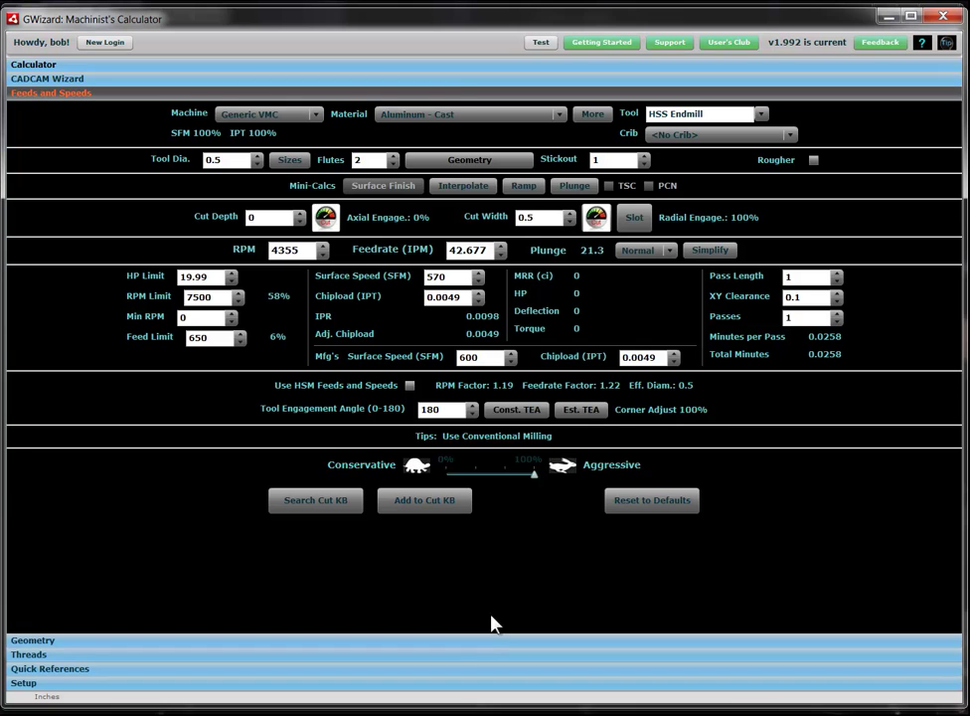
click(457, 91)
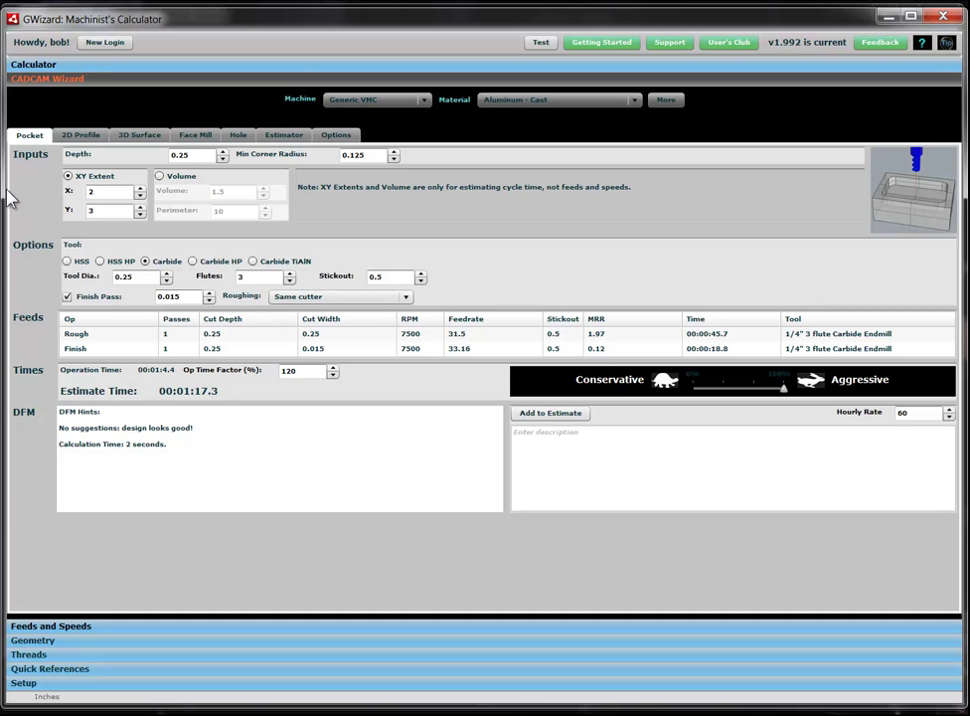
Step: Set the pocket extents to X 4 and Y 4 with a depth of 1.75
click(72, 194)
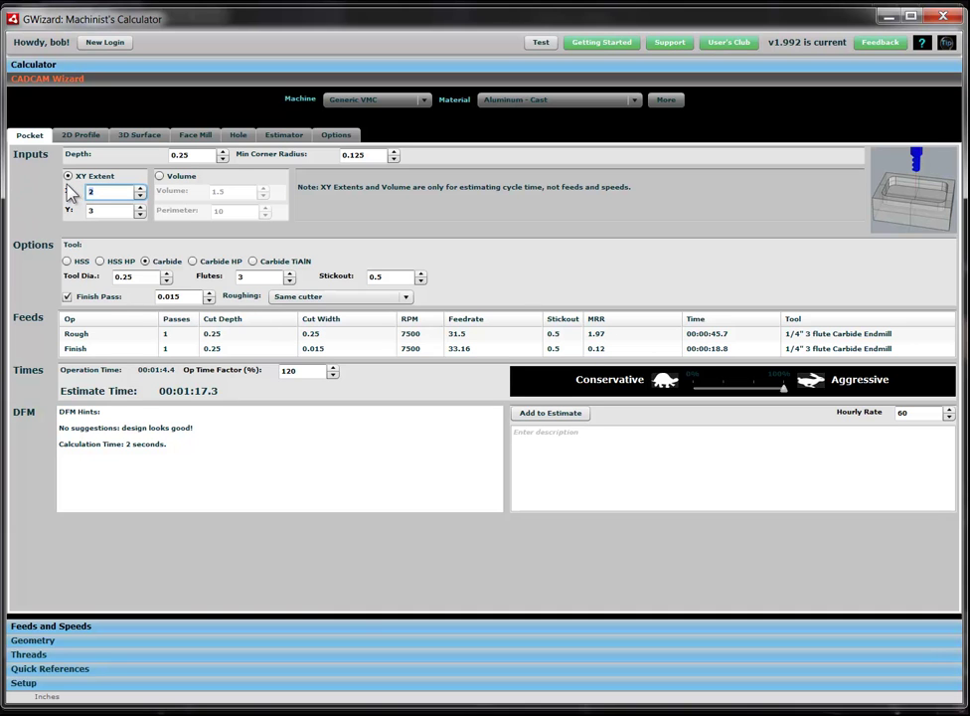
text(4)
key(Tab)
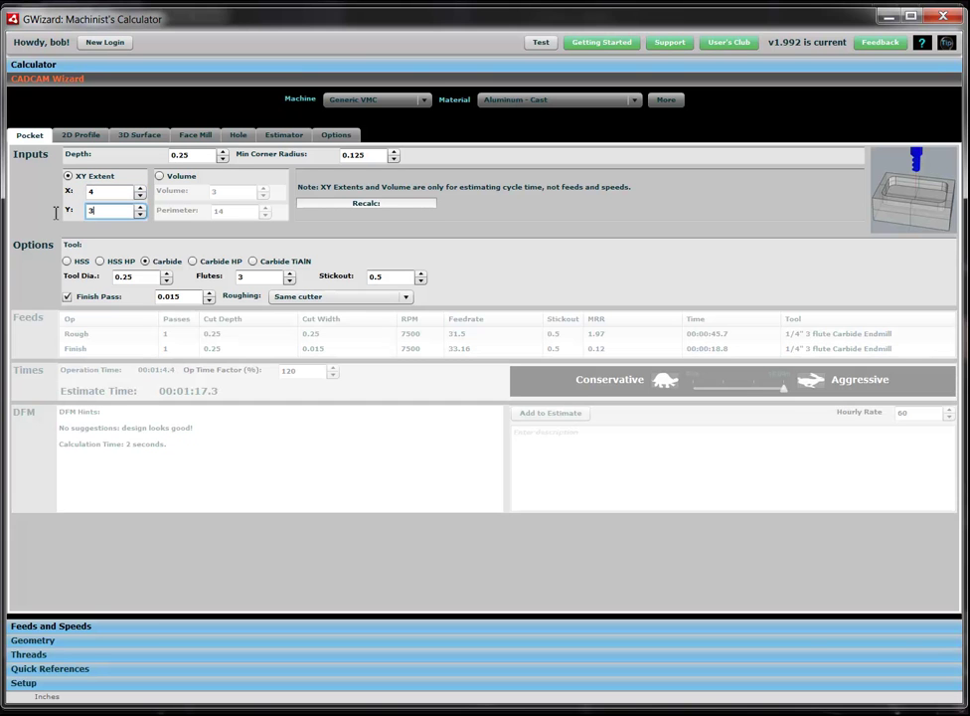
text(4)
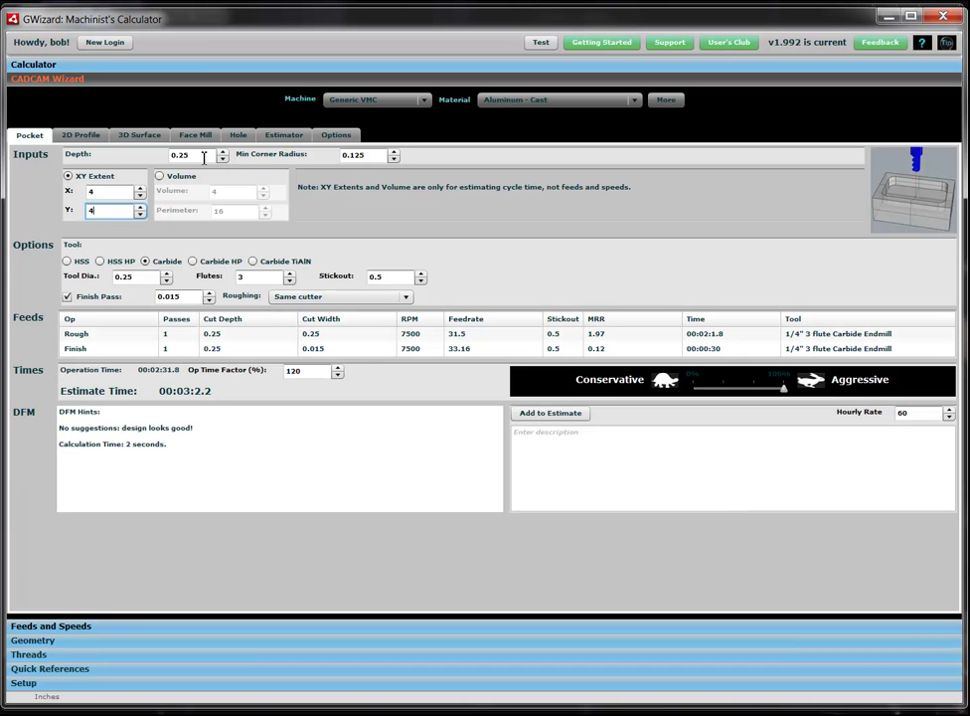
drag(204, 157, 152, 158)
text(1.75)
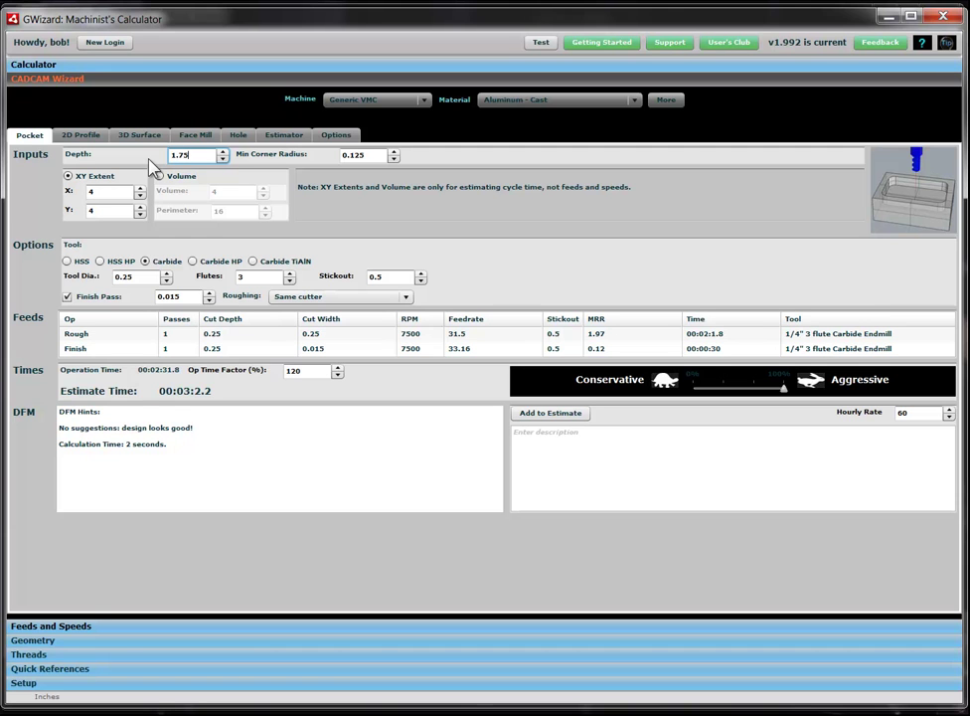
key(Tab)
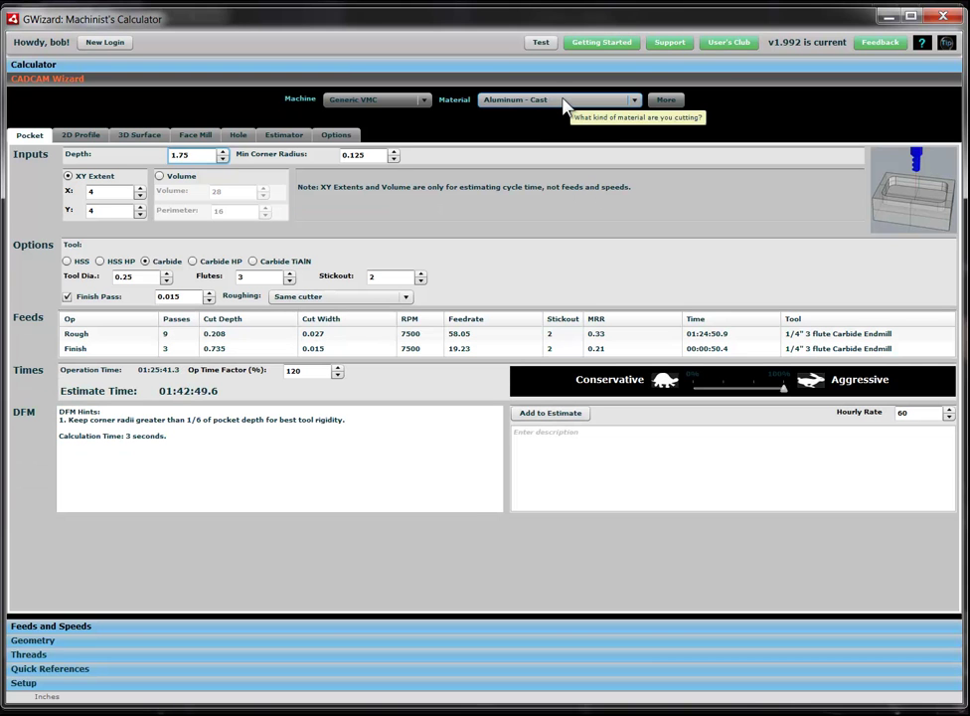
Step: Choose Steel - Low Carbon (1020) as the pocket material and raise the cutter to 4 flutes
click(564, 104)
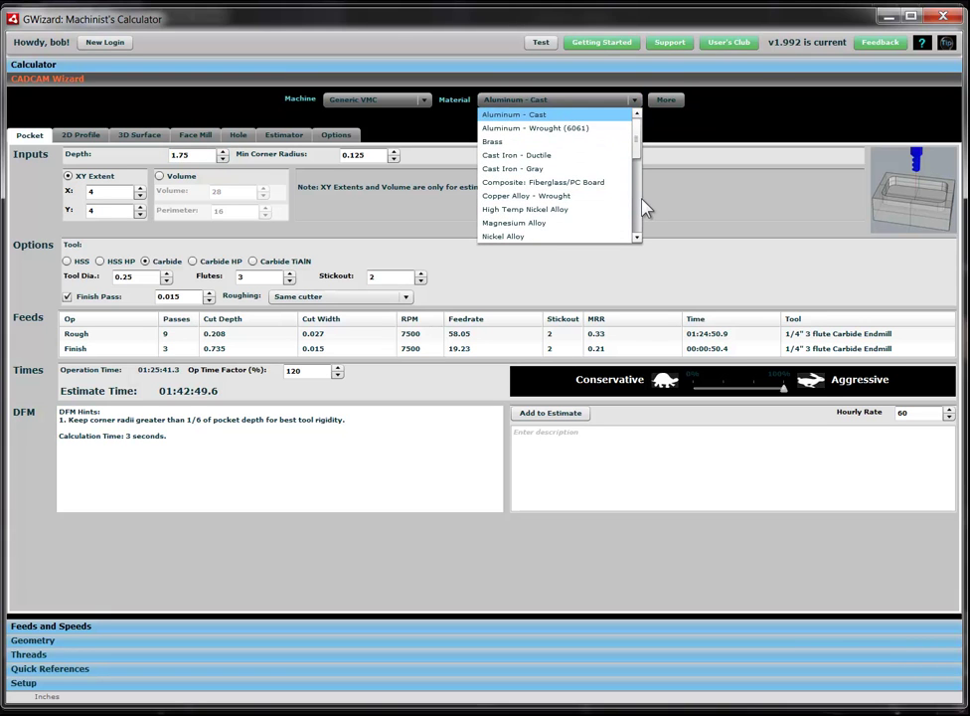
scroll(641, 209, down, 5)
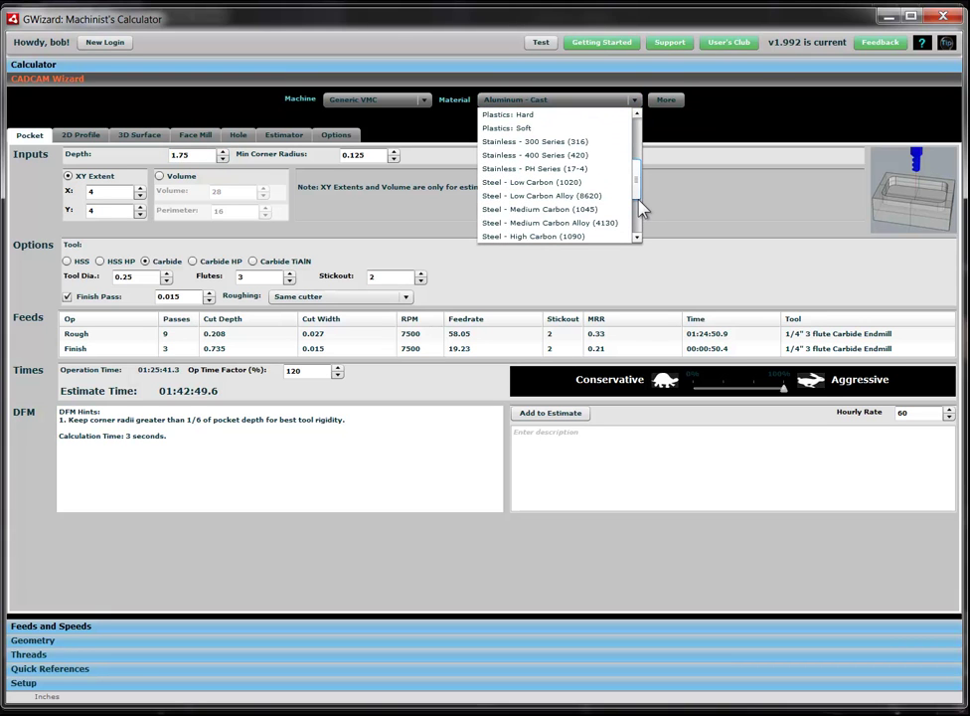
click(536, 183)
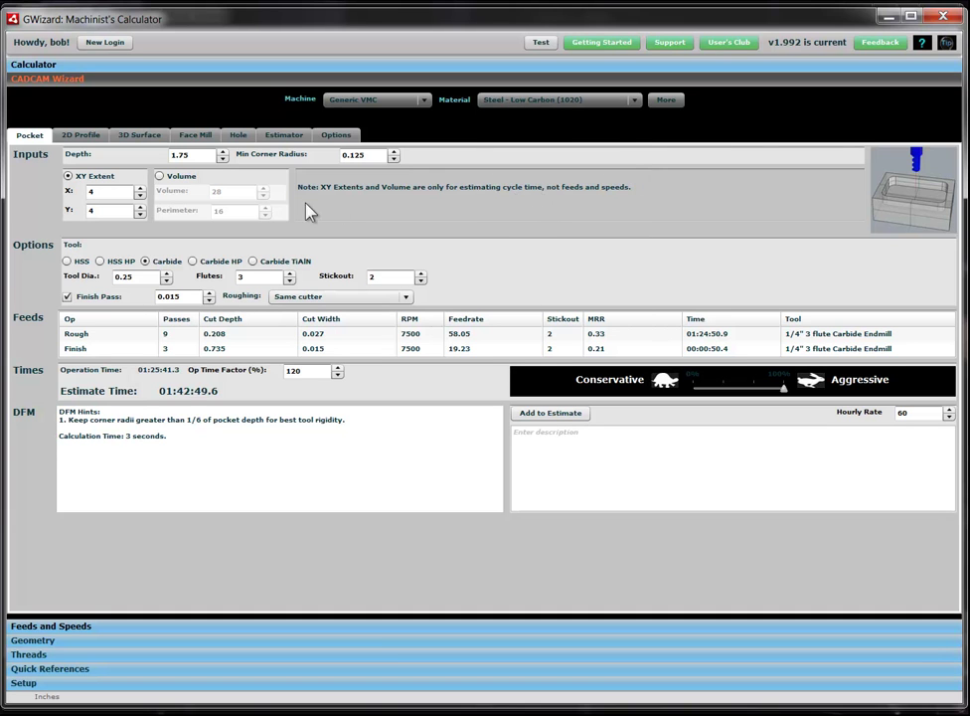
key(Up)
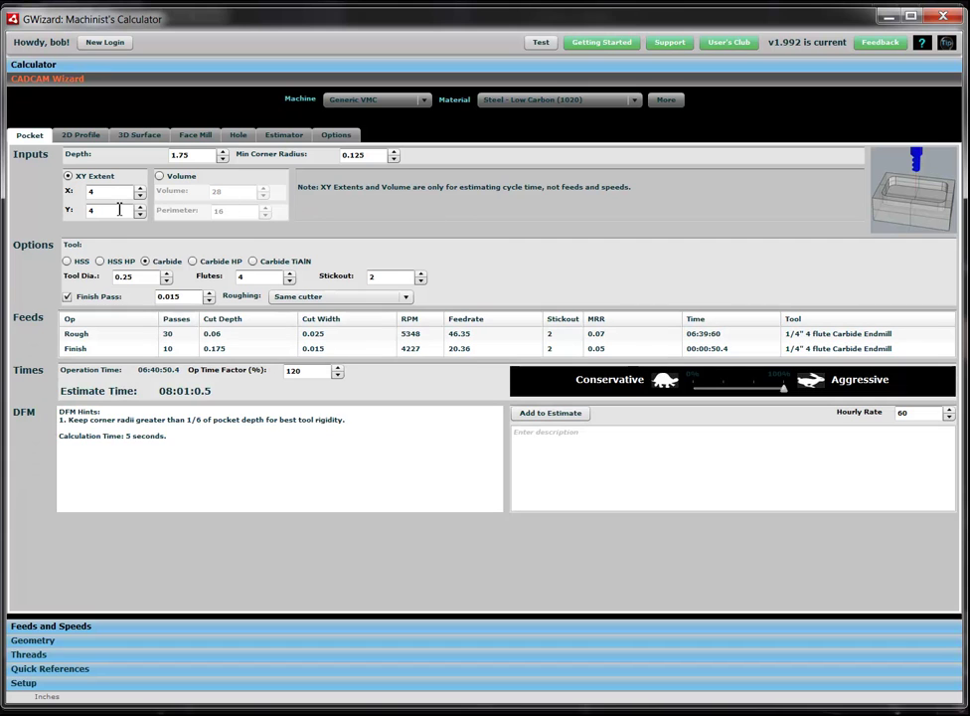
Step: Change the pocket depth to 1.5 and the minimum corner radius to 0.25
double_click(184, 156)
text(1.5)
click(781, 350)
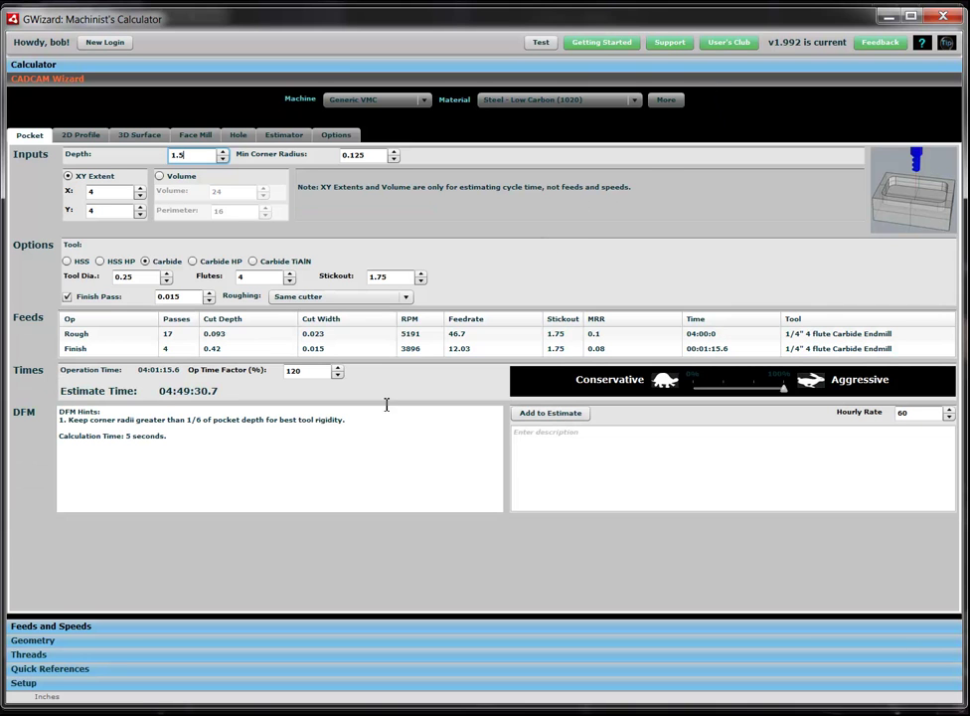
click(347, 156)
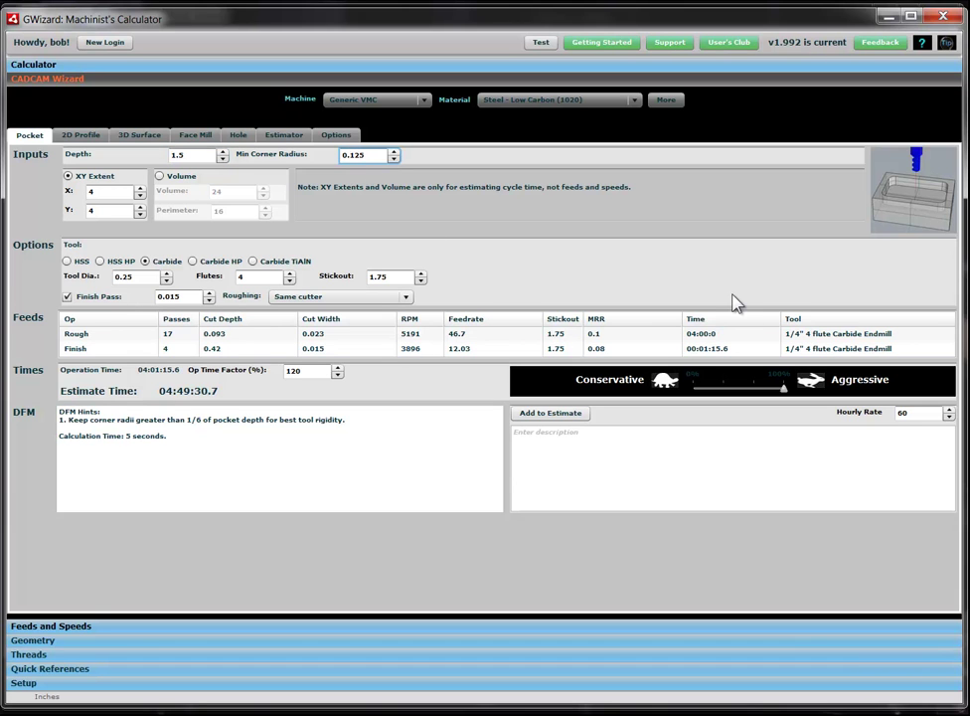
key(Delete)
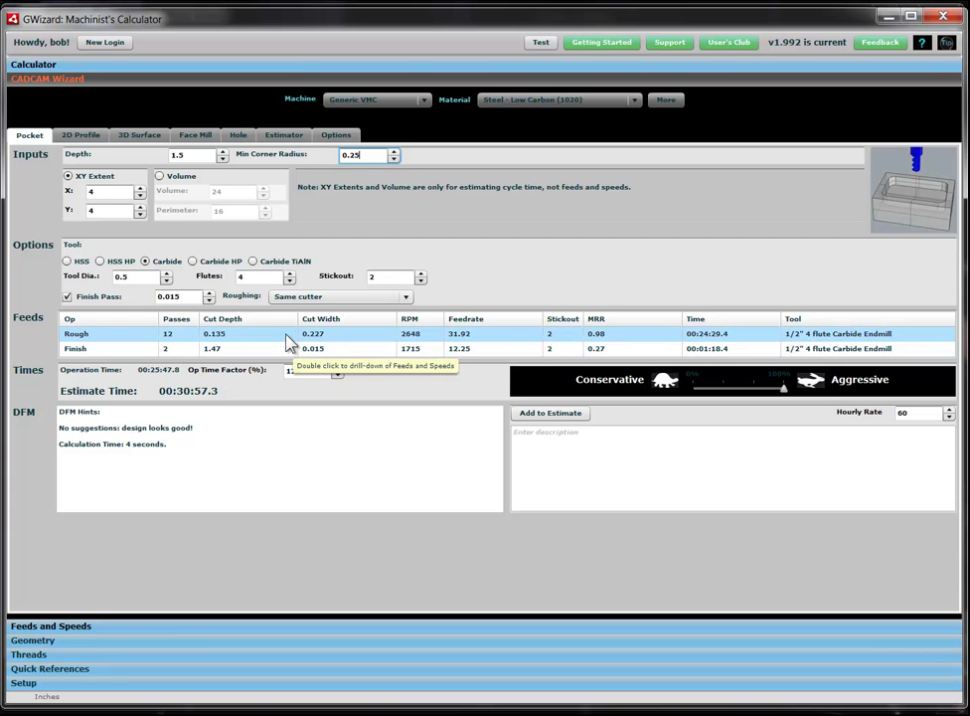
Step: Use a Carbide TiAlN tool and describe the pocket operation as 'Cavity'
click(275, 263)
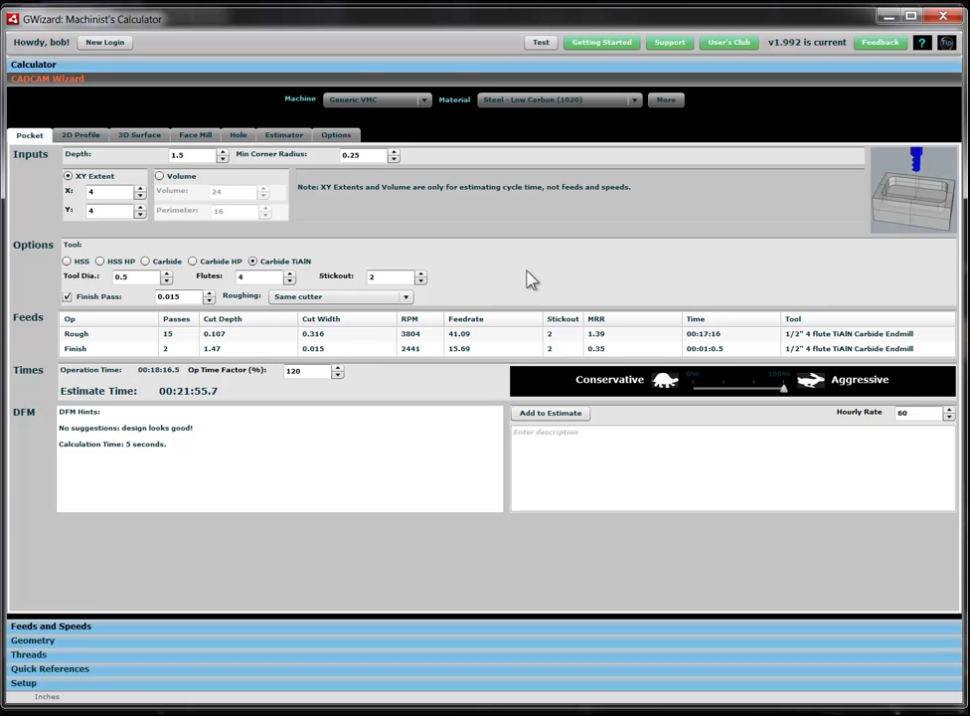
click(529, 433)
text(Cavity)
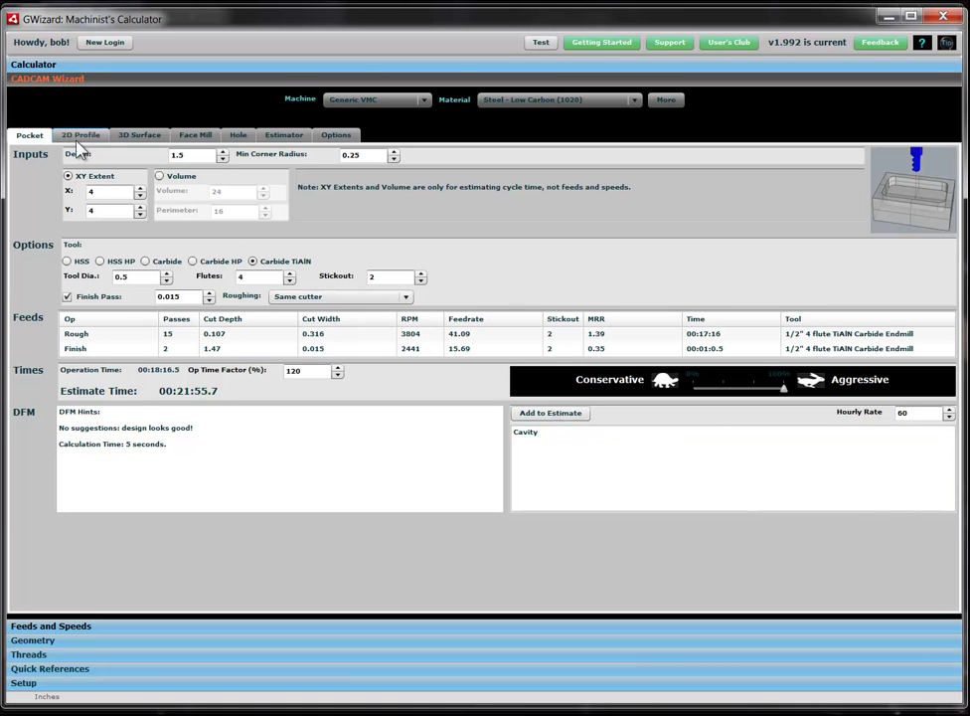
Step: Switch to the 2D Profile calculation and size the profile 6 x 6
click(79, 139)
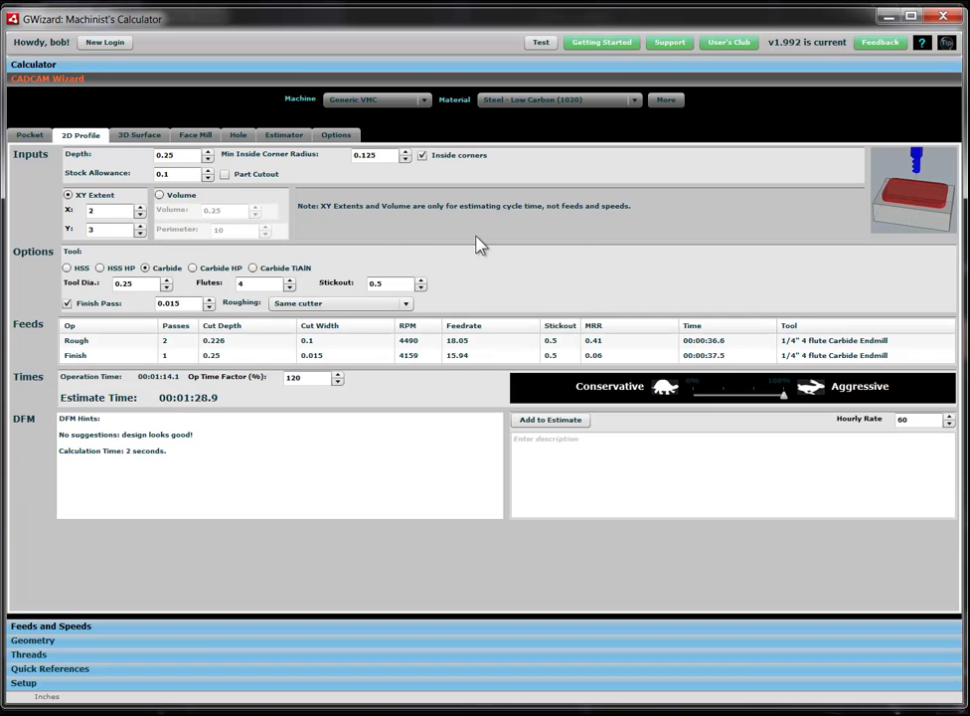
double_click(104, 212)
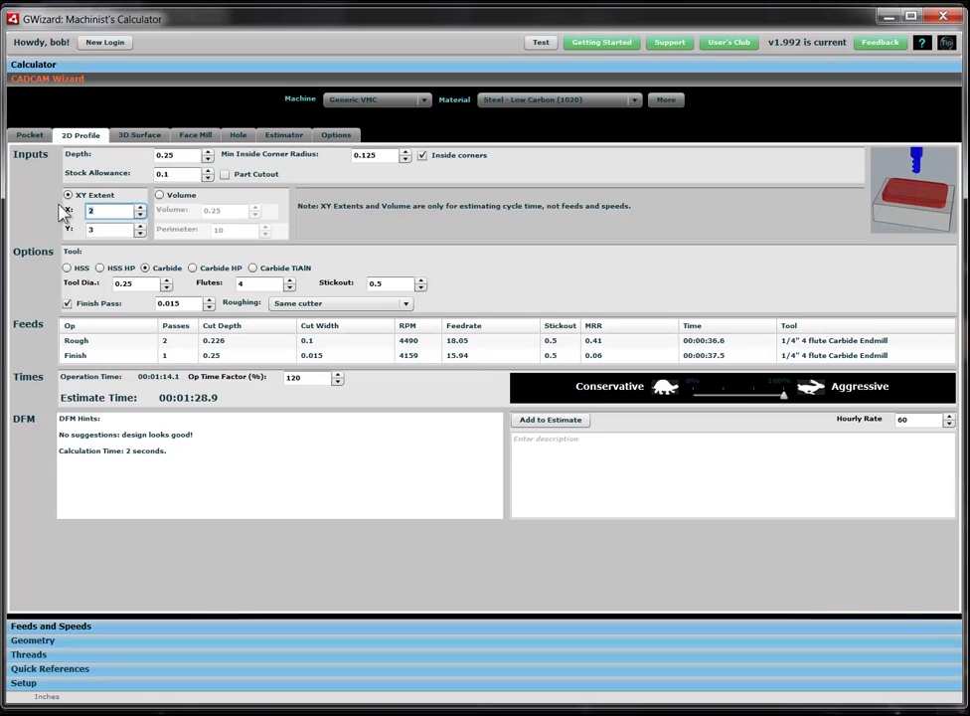
text(6)
key(Tab)
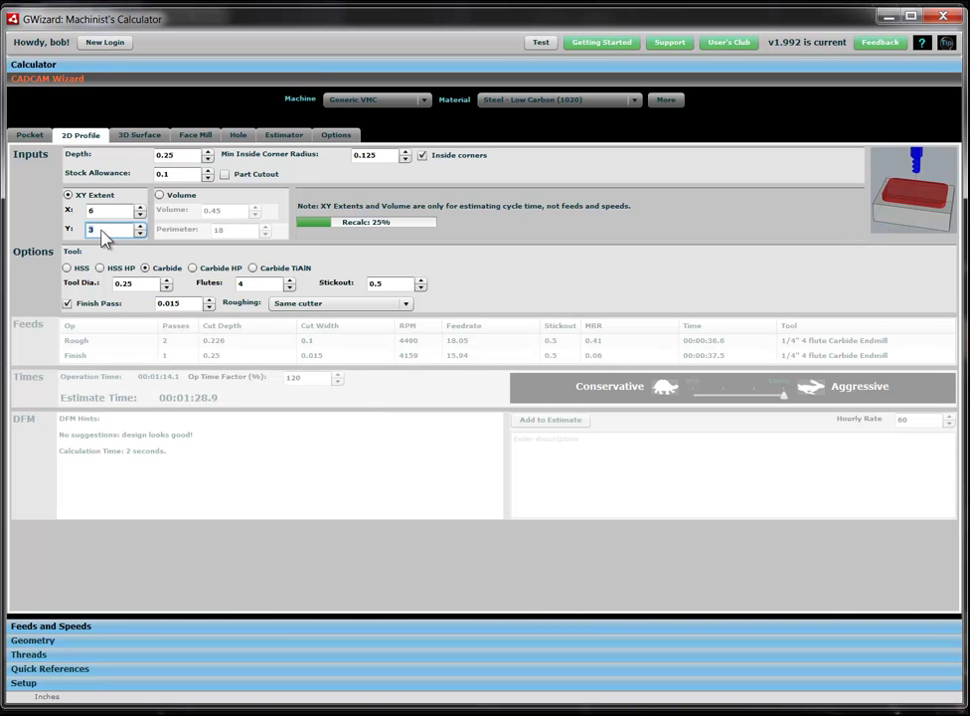
text(36)
drag(103, 230, 73, 231)
text(6)
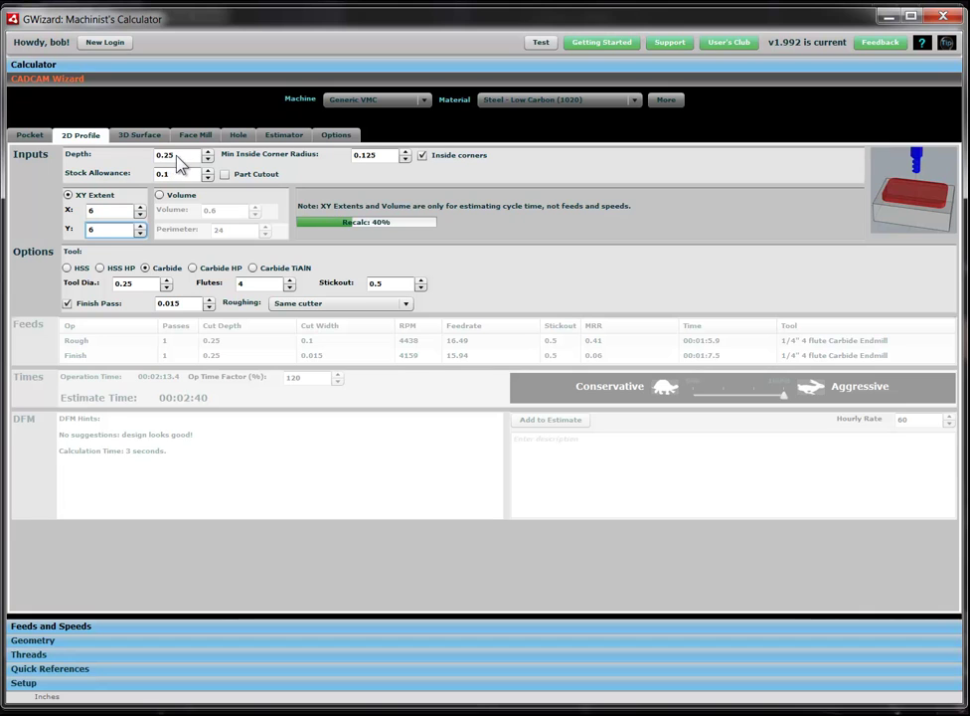
Step: Set the profile depth to 2 and turn off inside corners
drag(175, 156, 141, 158)
text(2)
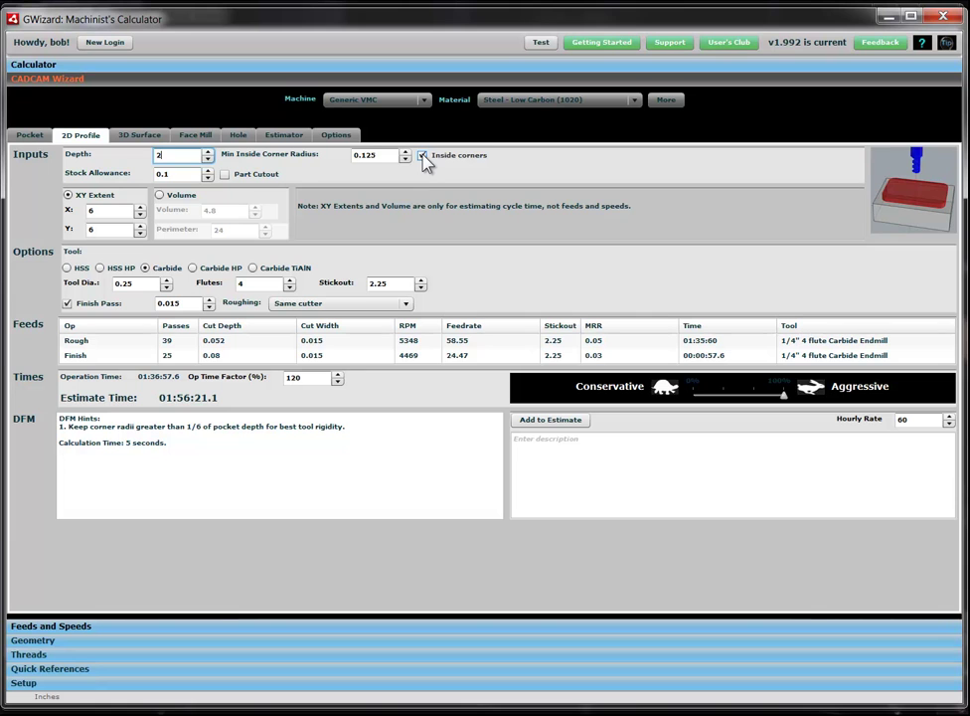
click(422, 156)
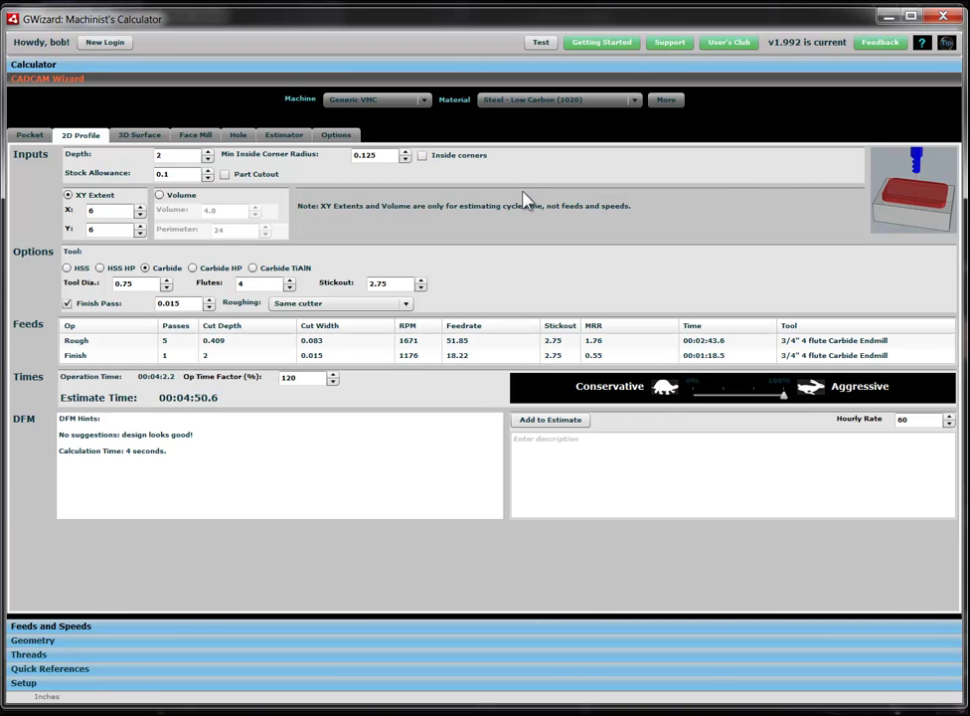
click(401, 355)
click(535, 441)
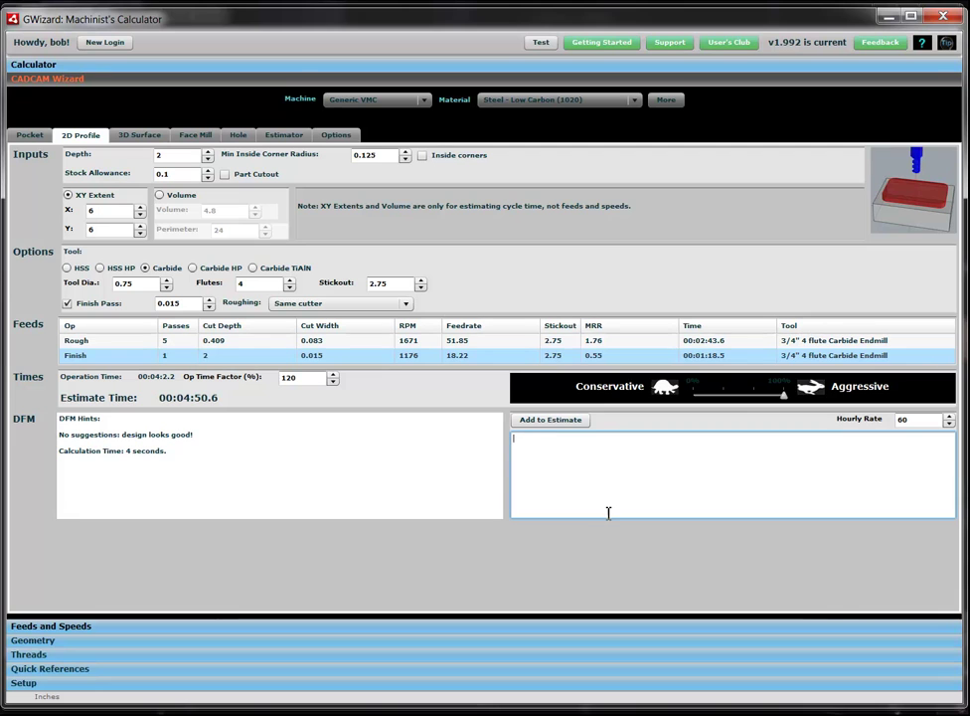
text(Outside Profile)
click(559, 419)
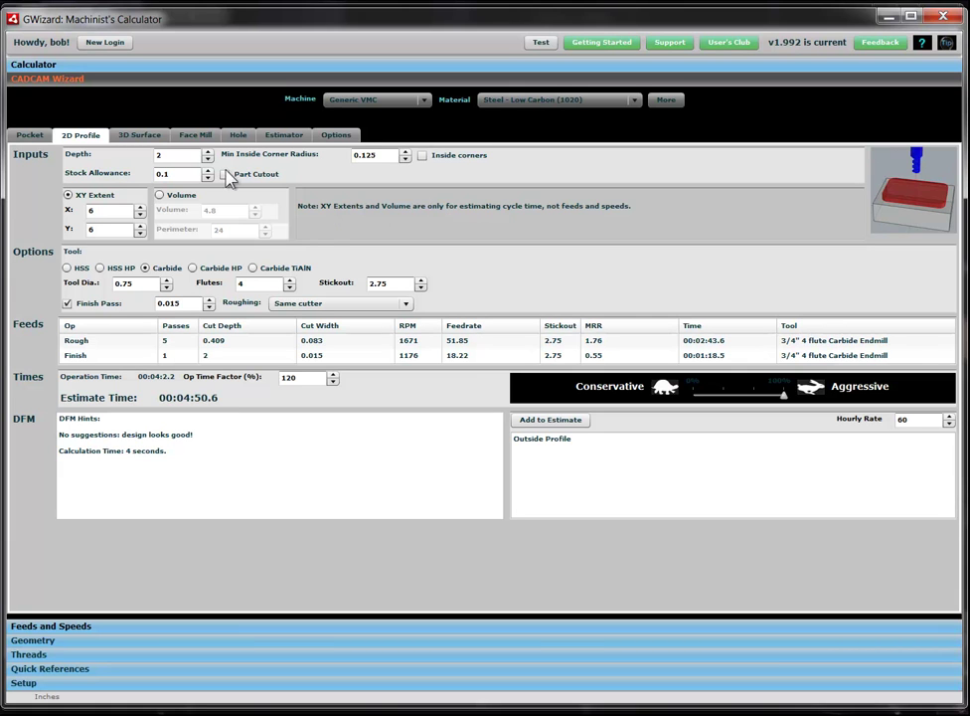
Step: Switch to Face Mill and set X 6, Y 6 and depth 0.1
click(196, 137)
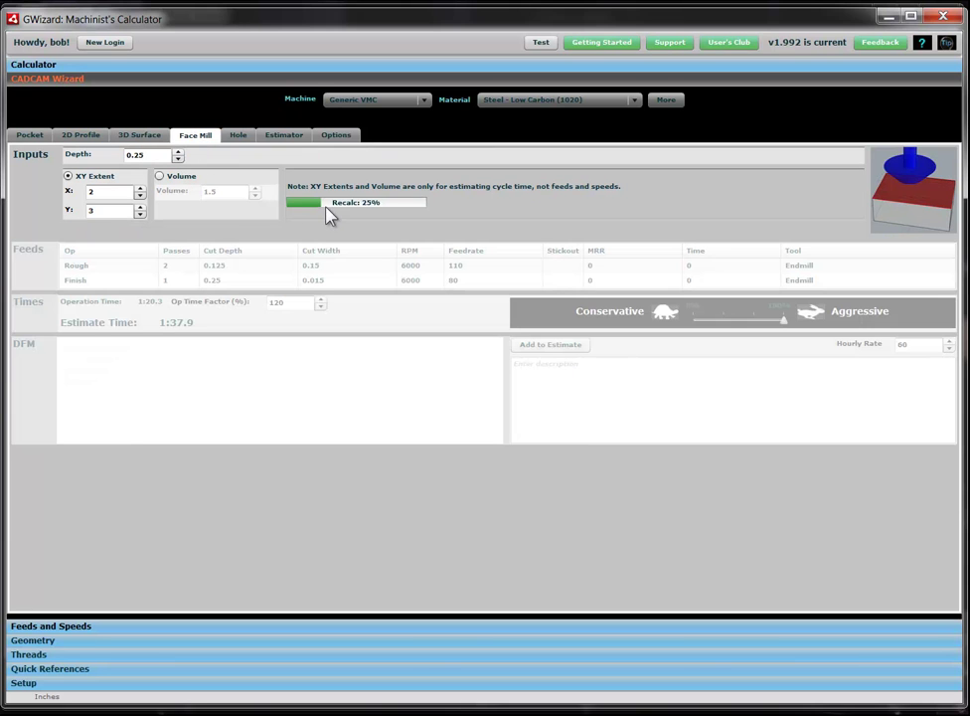
click(100, 191)
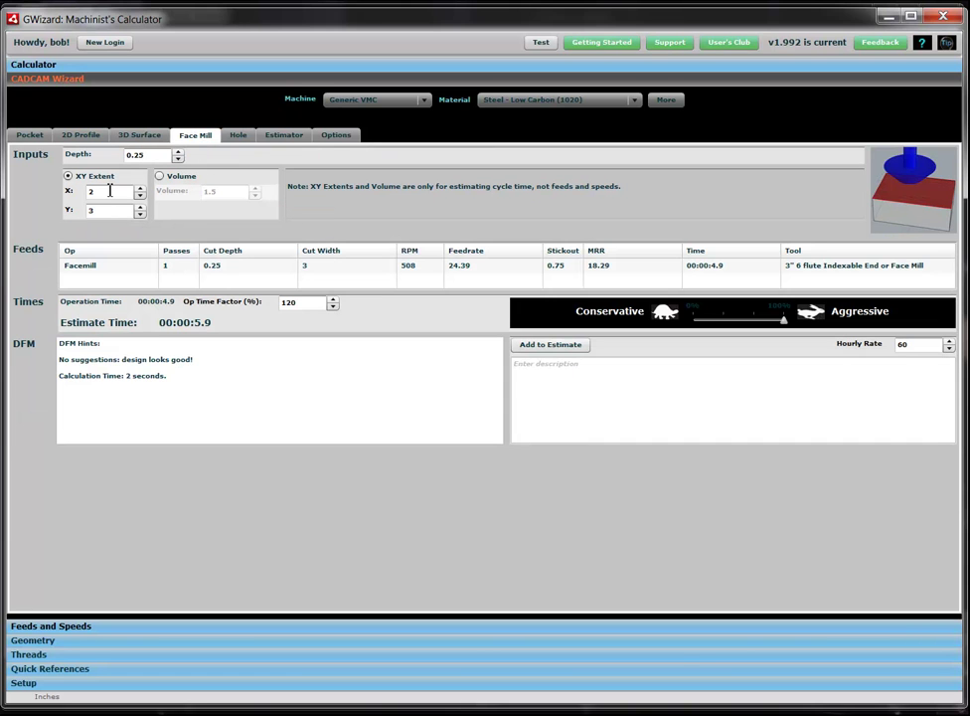
text(6)
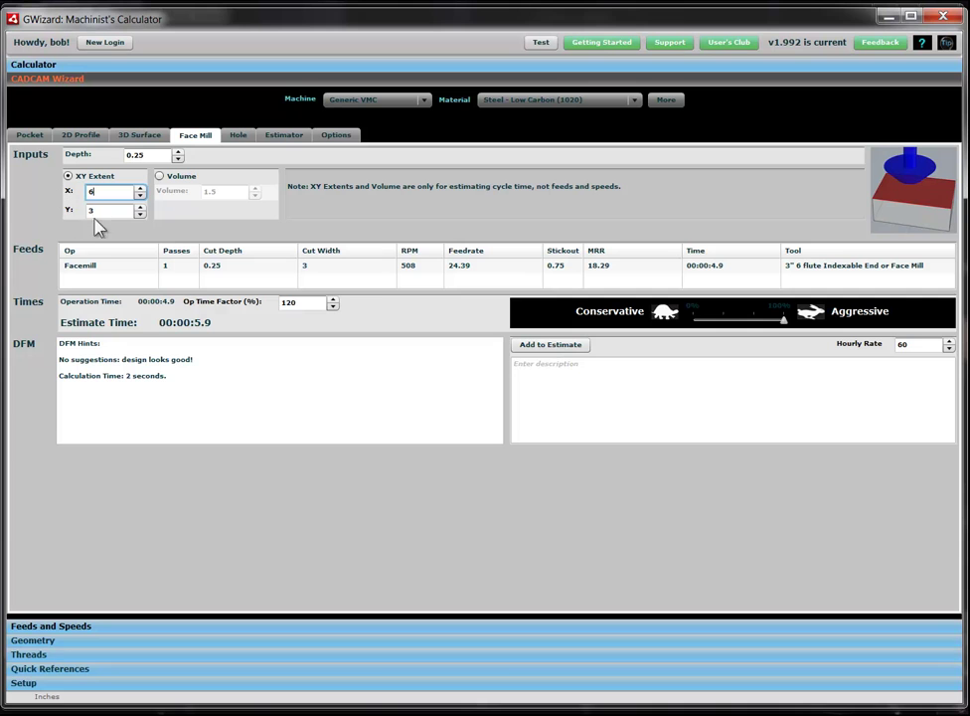
click(98, 212)
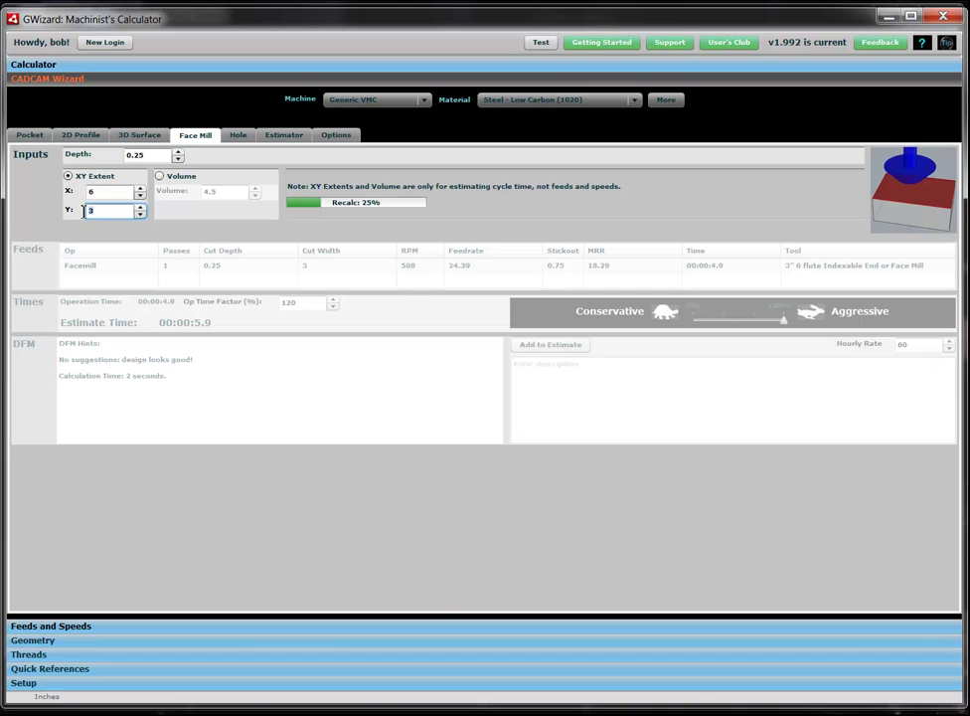
text(6)
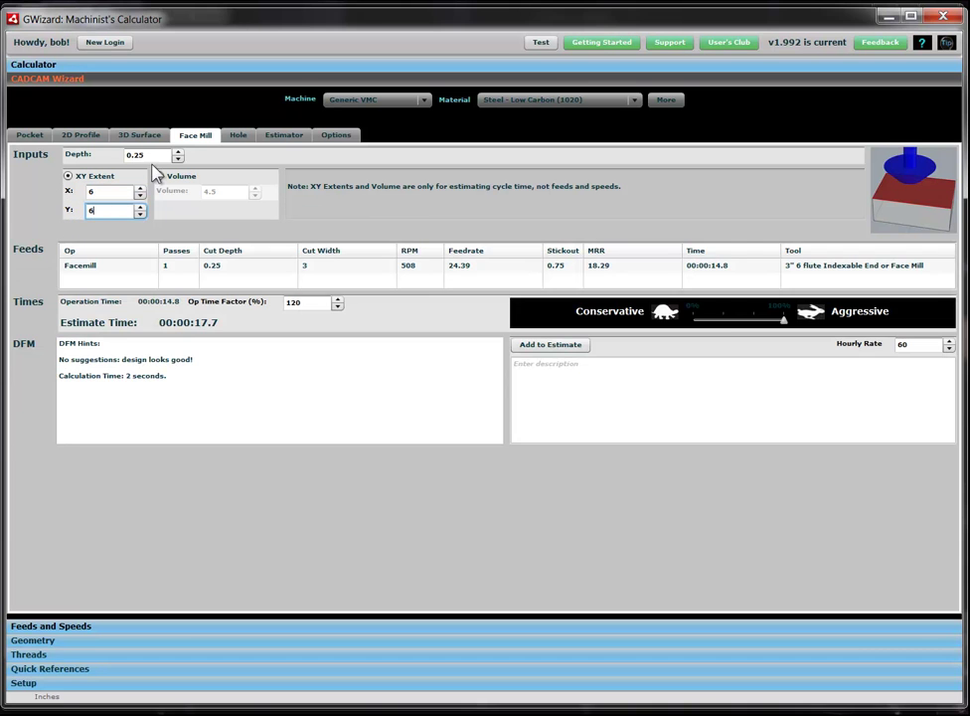
click(154, 156)
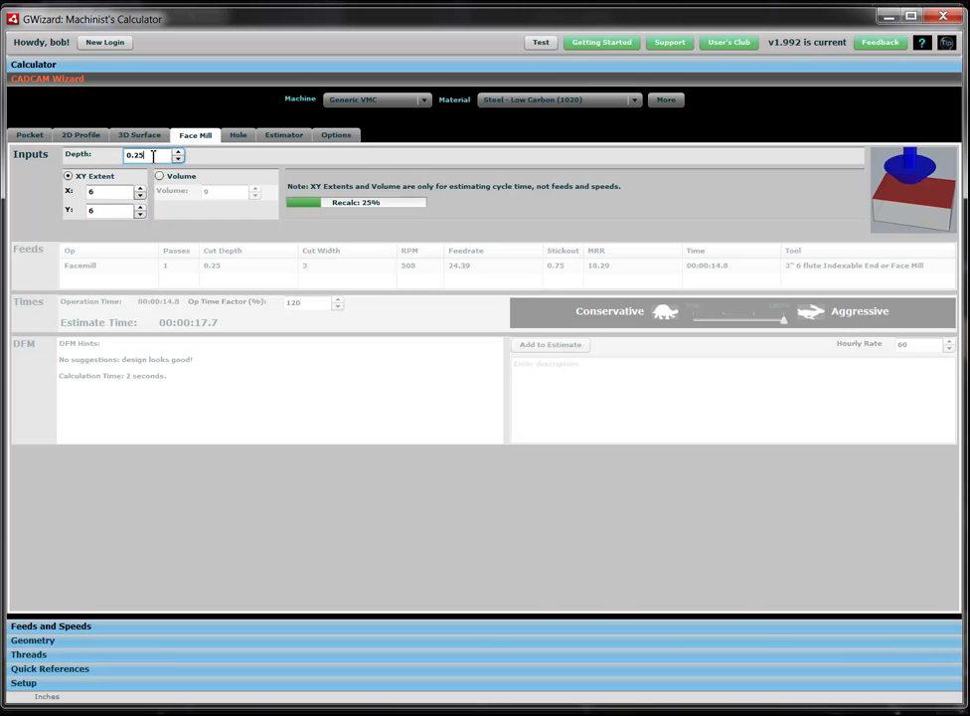
key(BackSpace)
key(BackSpace)
text(1)
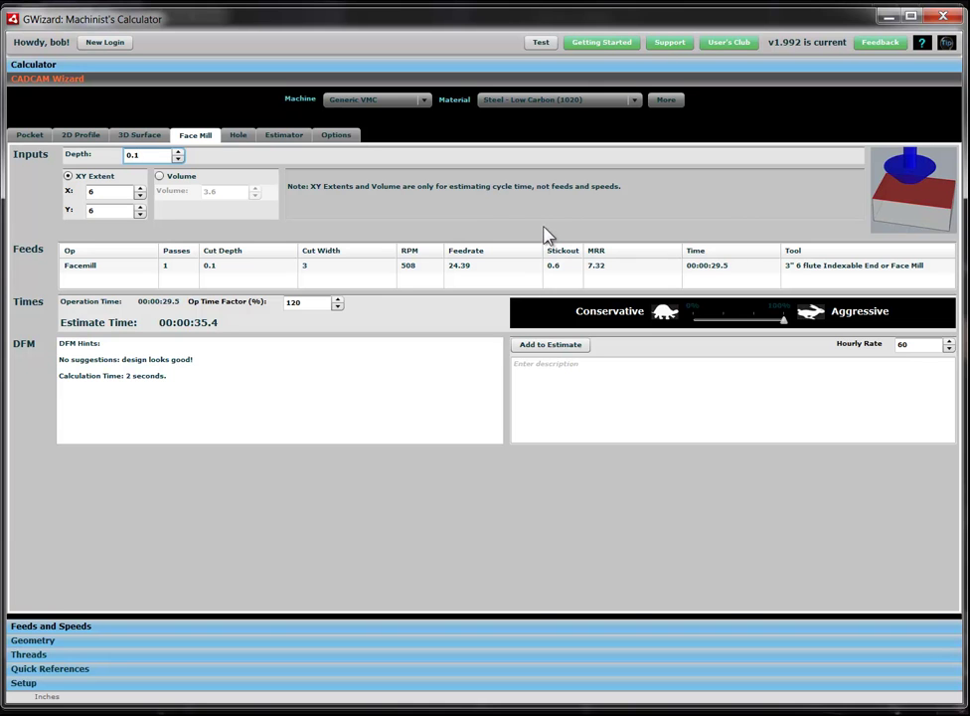
Step: Name the face mill operation 'Facemill Top', add it to the estimate and view the Estimator
click(554, 398)
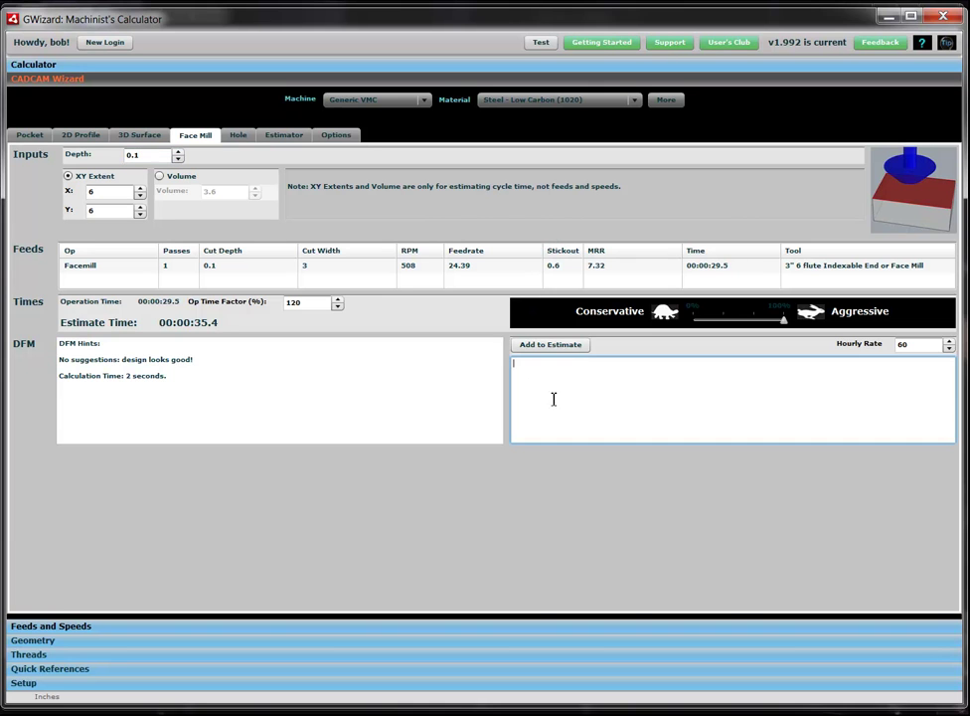
text(Facemill Top)
key(BackSpace)
key(BackSpace)
text(op)
click(572, 347)
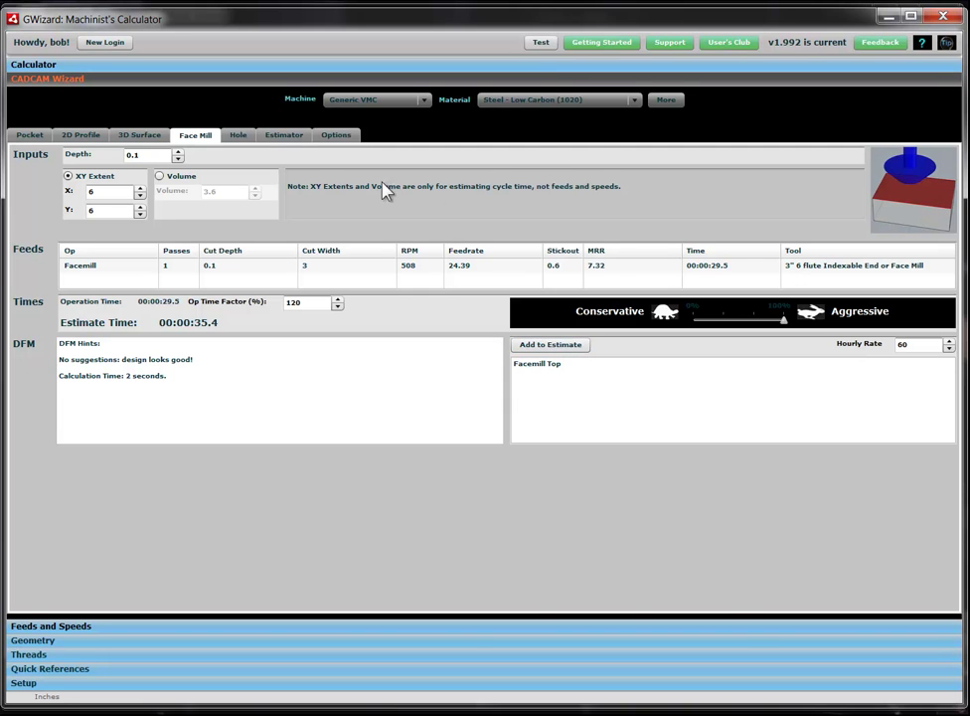
click(284, 137)
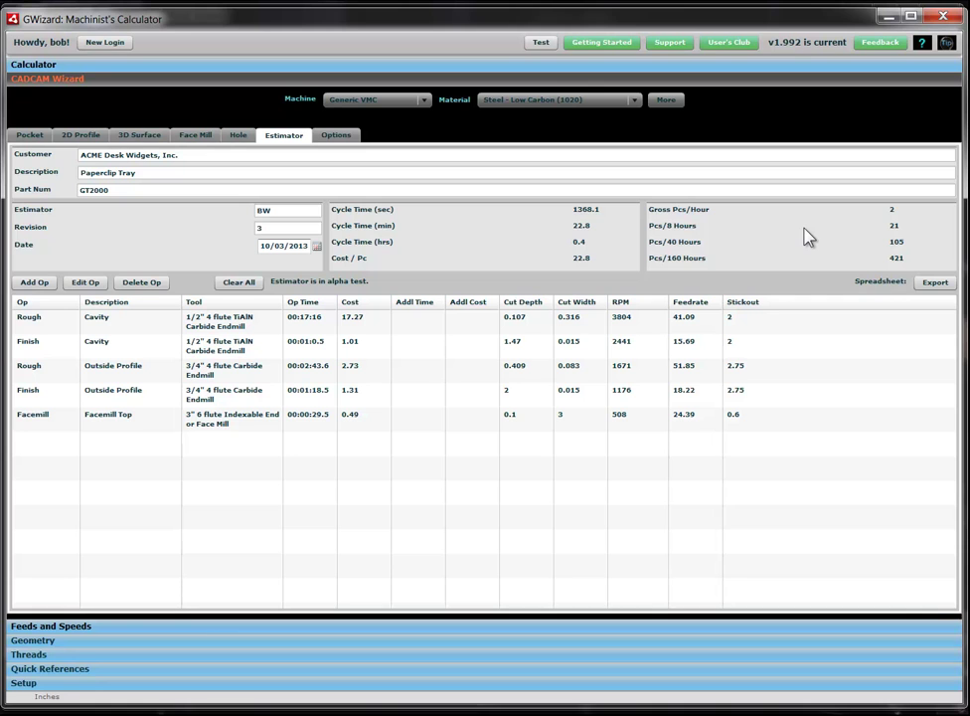
click(37, 323)
Step: Add a rectangular plate stock operation sized 2 in thick, 6 in wide, 6 in long
click(37, 285)
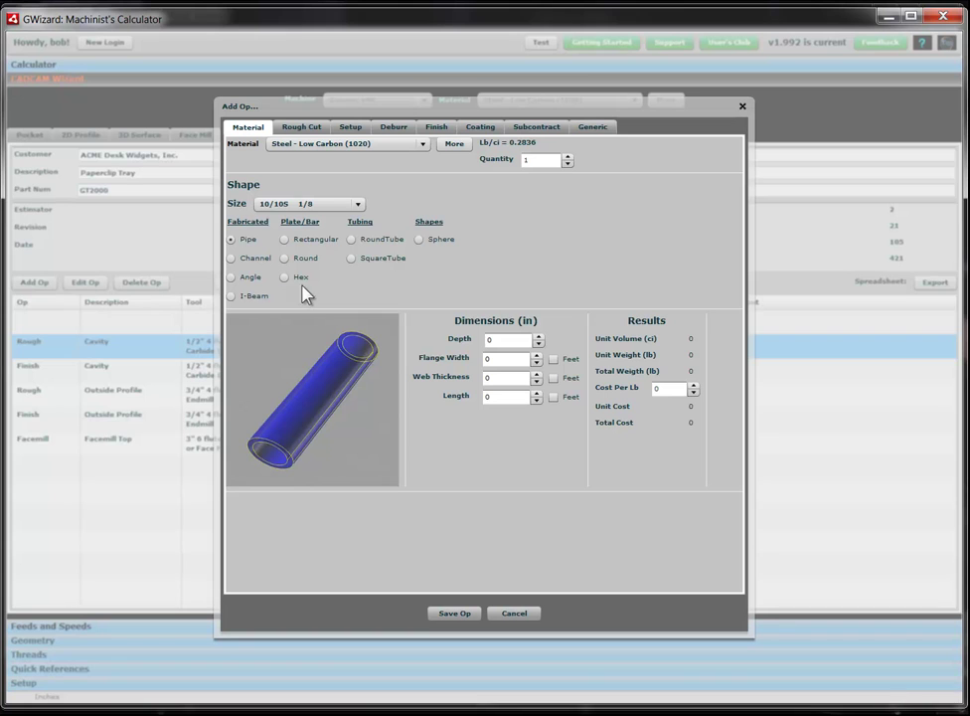
click(286, 241)
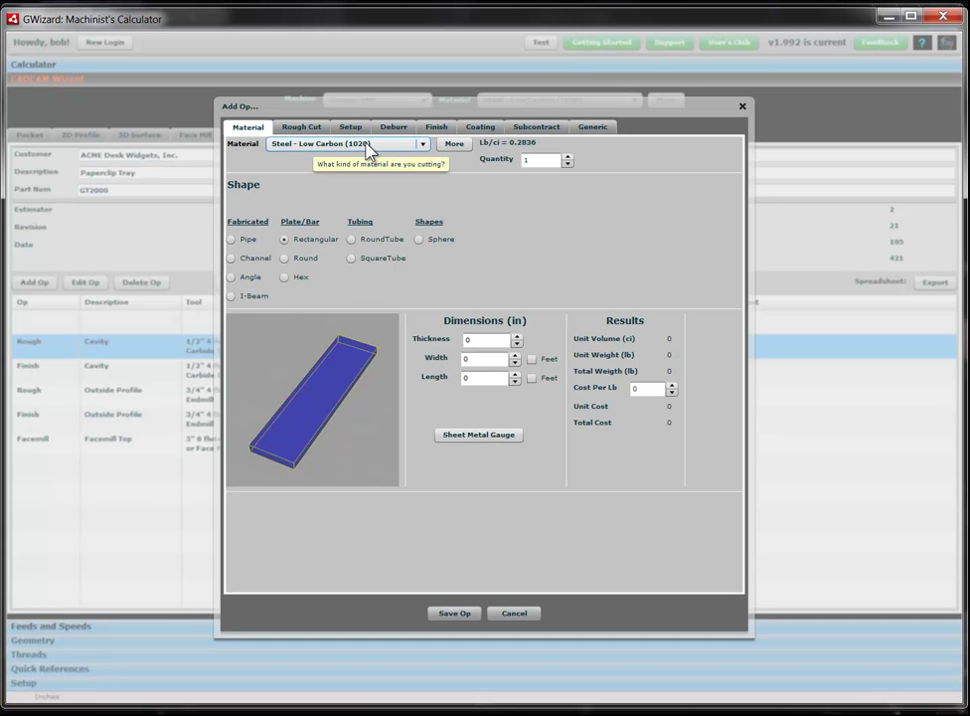
double_click(472, 341)
text(2)
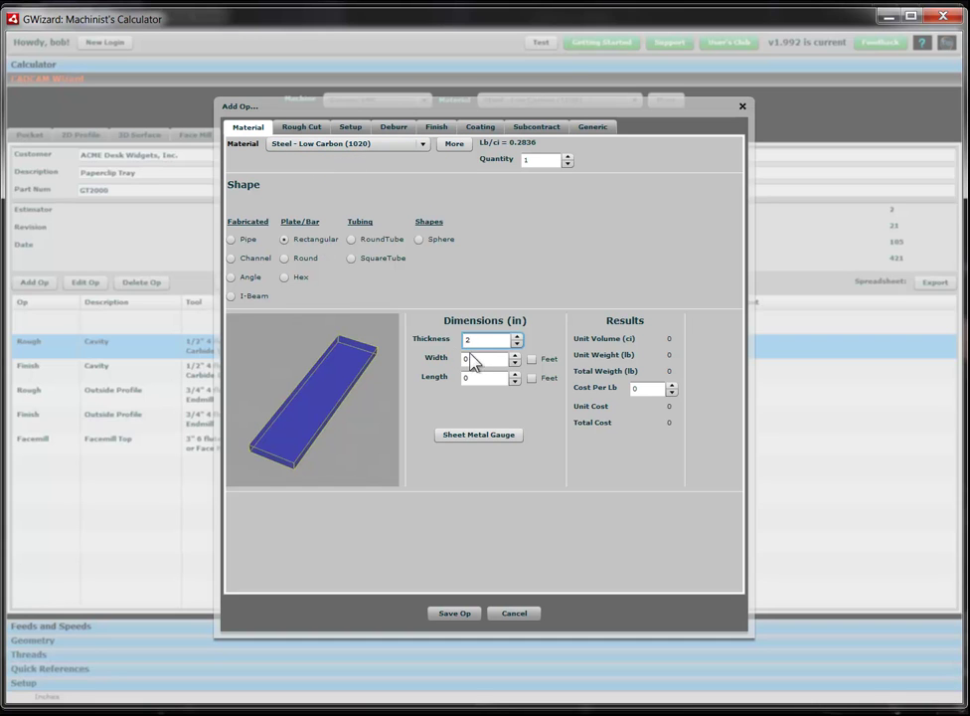
click(466, 360)
text(6)
key(Tab)
text(6)
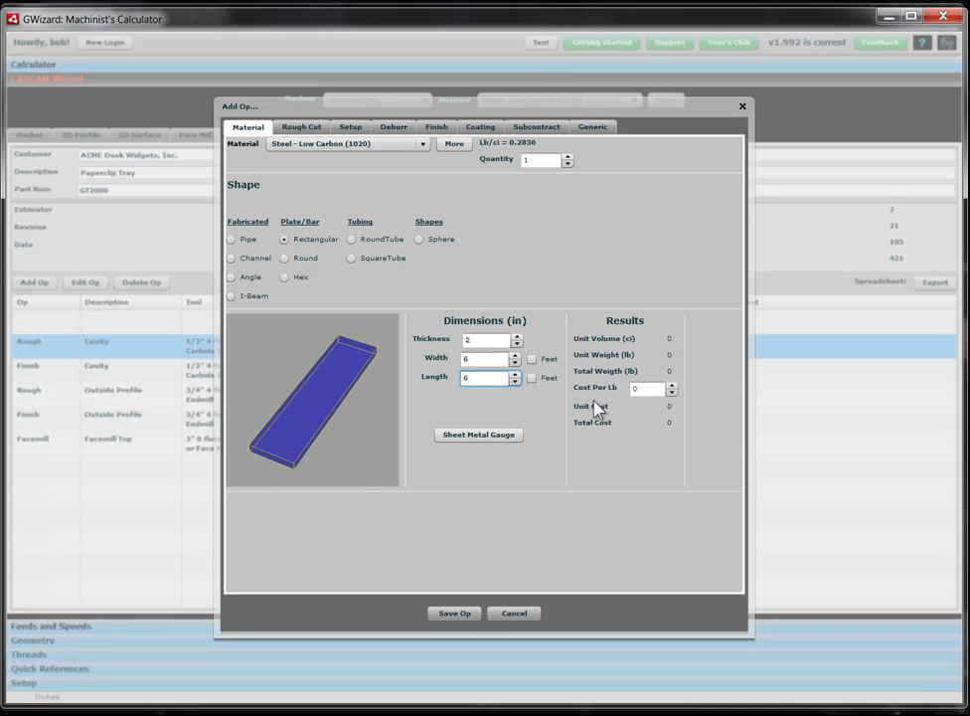
Step: Set the steel price to 1.3 per pound and save the 26.54 material line
click(638, 390)
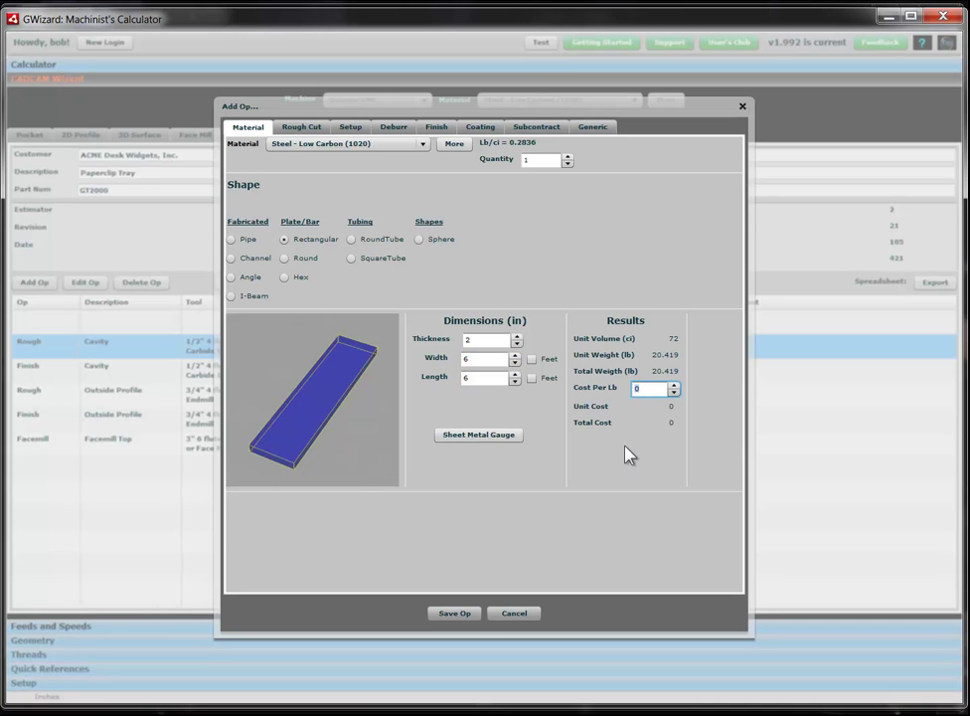
text(1.25)
key(BackSpace)
key(BackSpace)
text(3)
click(674, 386)
click(457, 614)
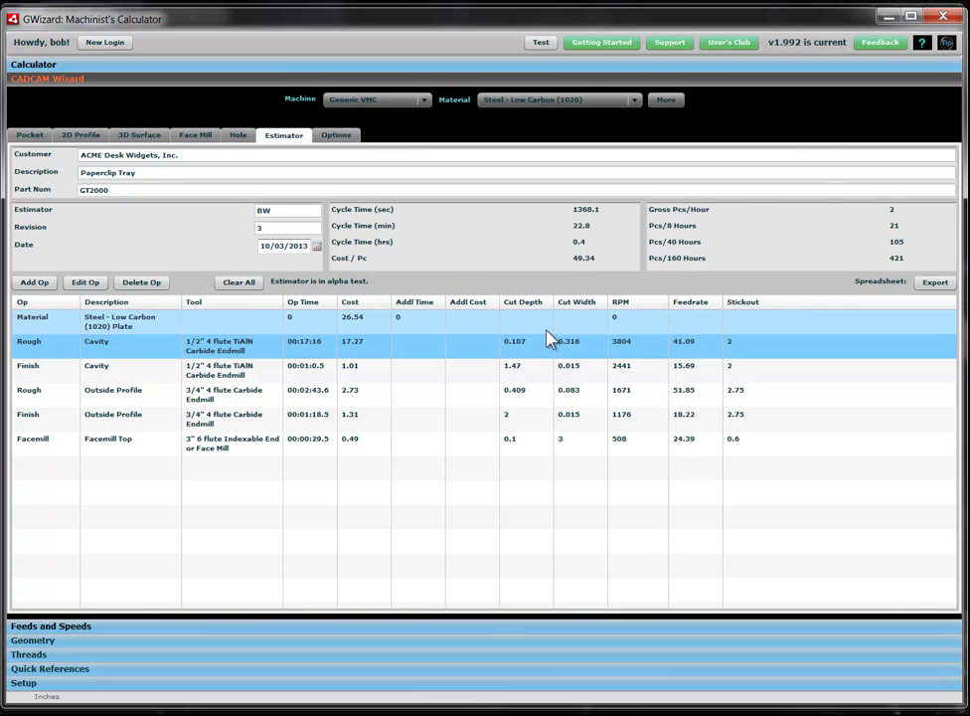
Step: Export the estimate as a CSV file saved to the Desktop
click(936, 283)
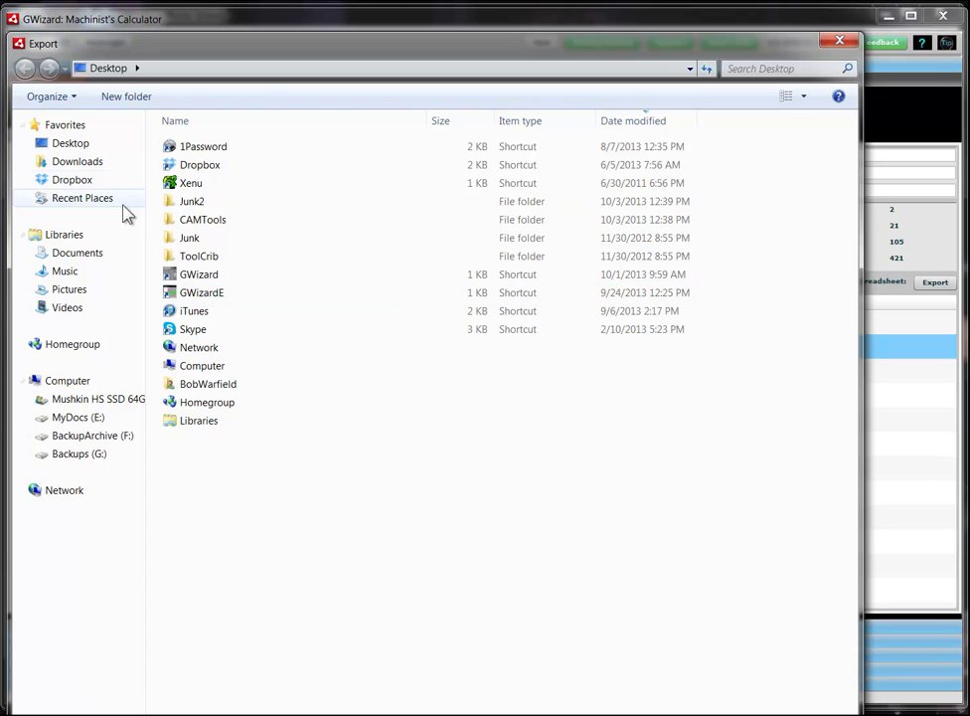
click(71, 146)
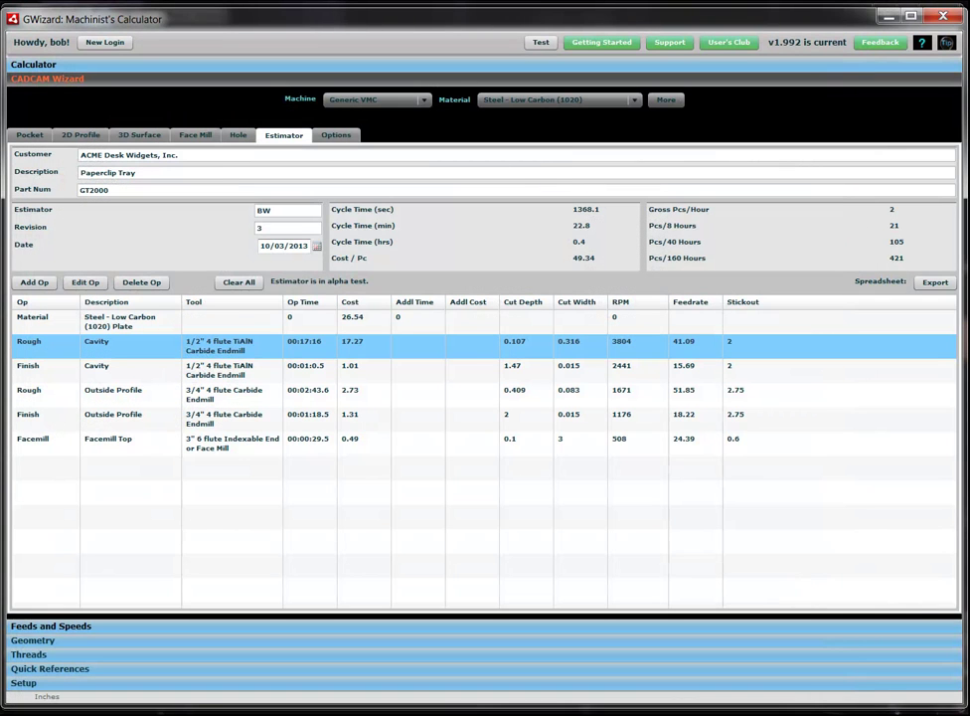
Step: Launch Excel, clear the calculator and photo viewer away, and open TrayDemo.csv from the desktop
mouse_move(736, 30)
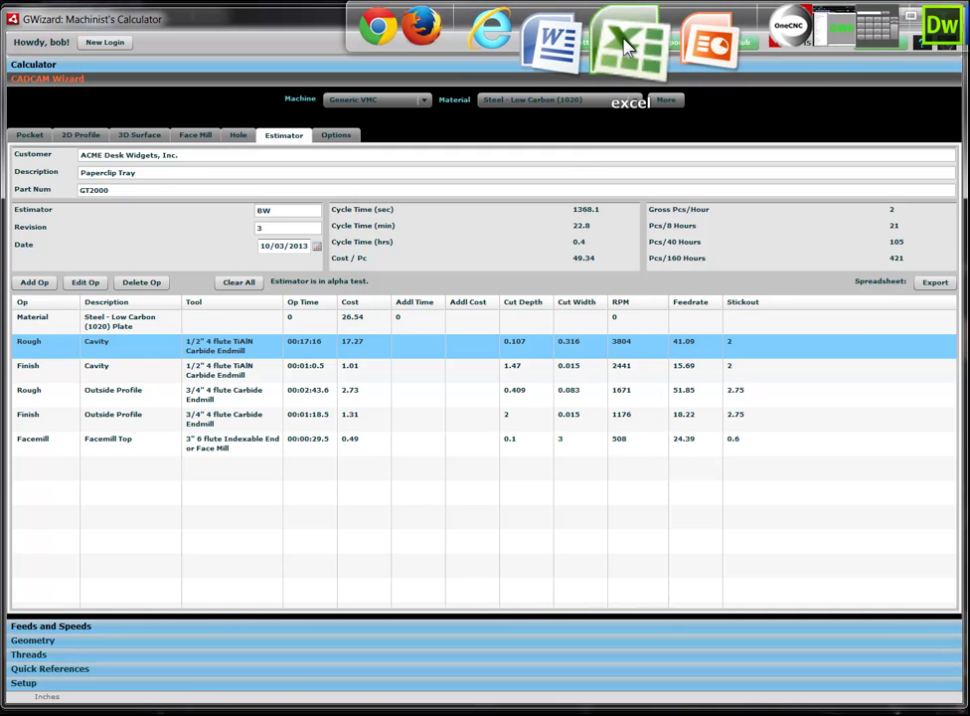
click(626, 45)
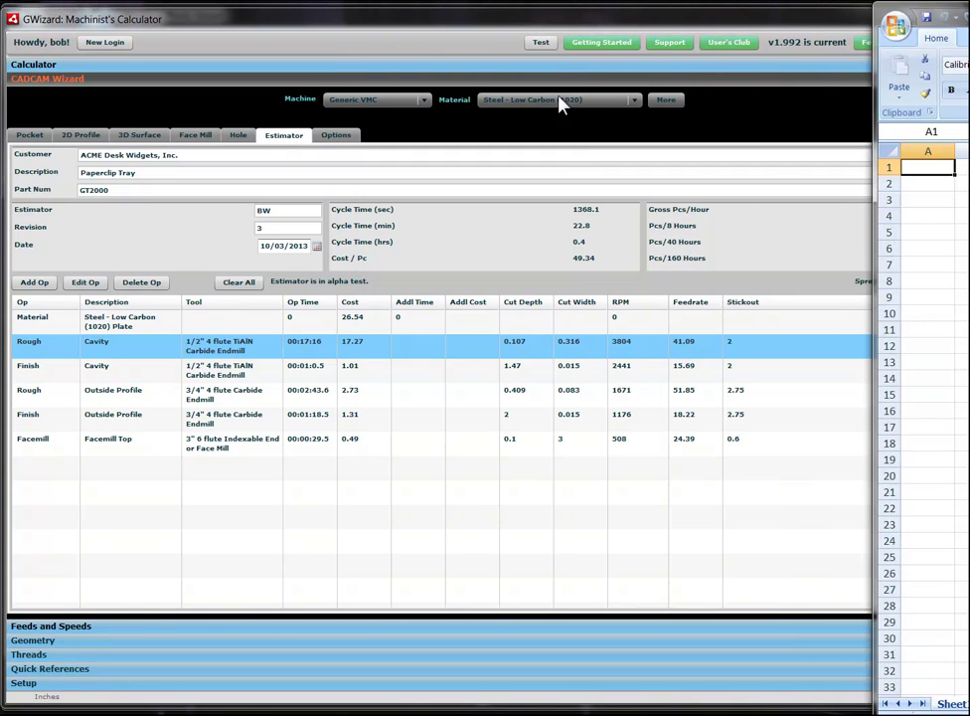
click(566, 36)
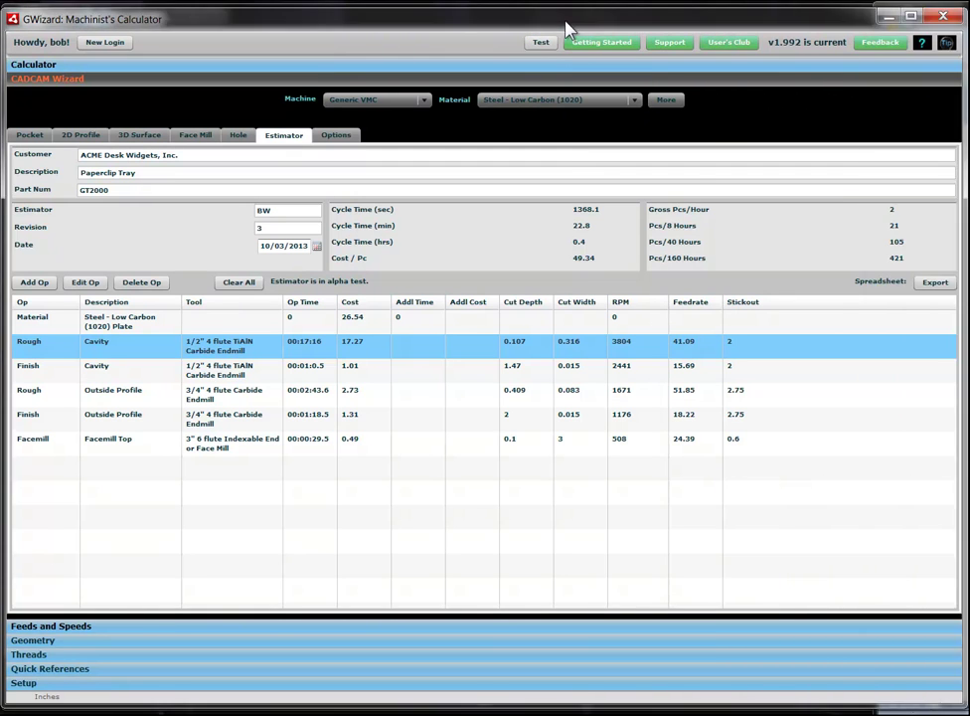
click(888, 20)
click(877, 20)
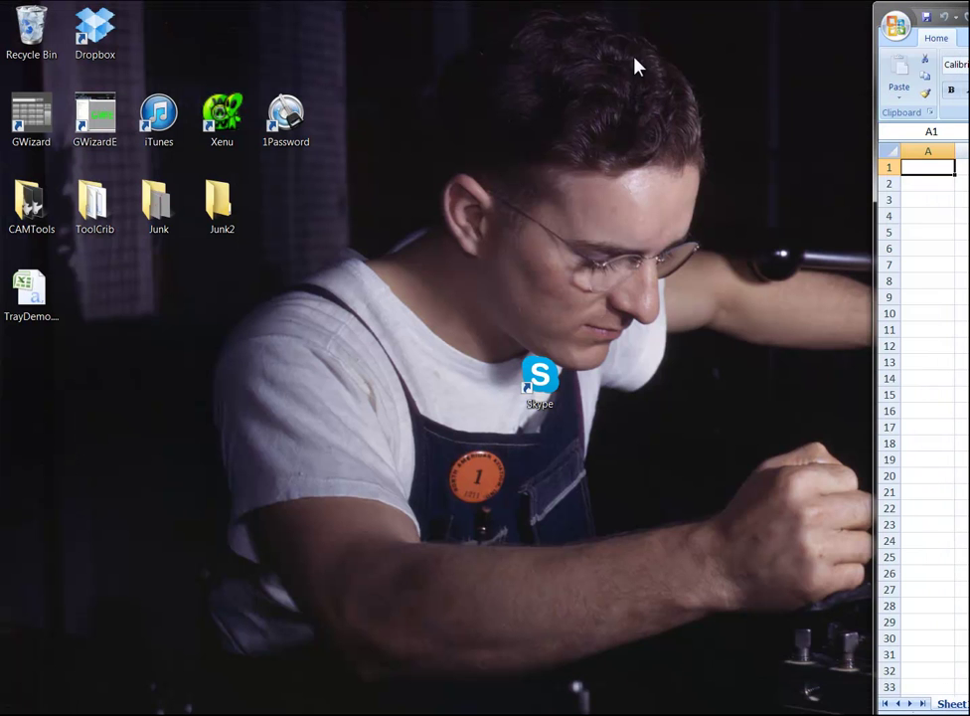
double_click(30, 288)
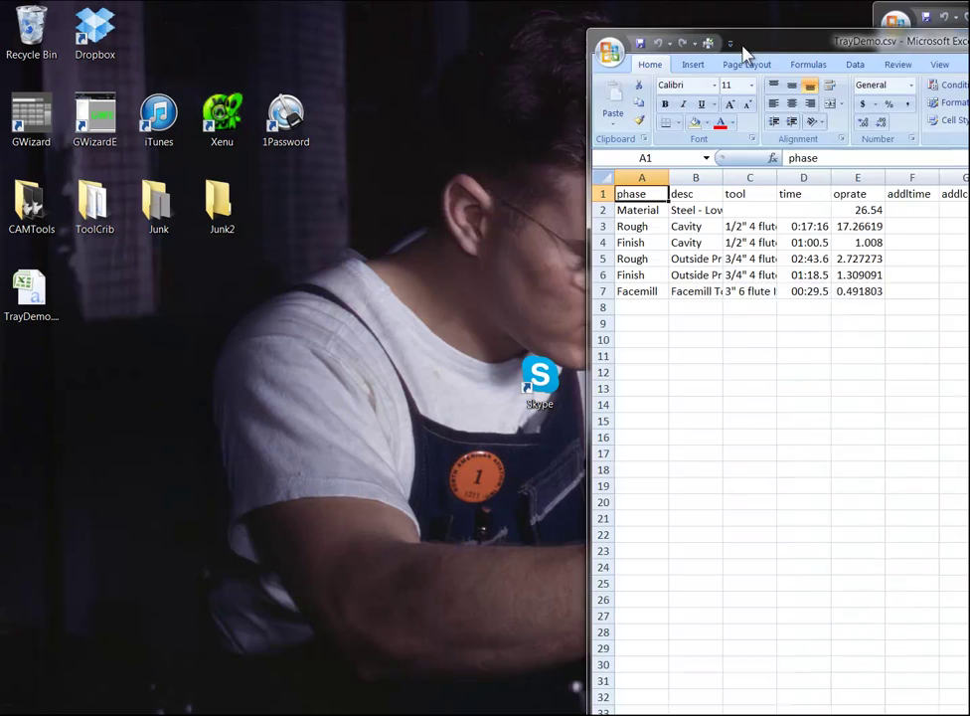
Step: Maximize the TrayDemo spreadsheet and select its column headings from phase to stickout
drag(850, 21, 261, 23)
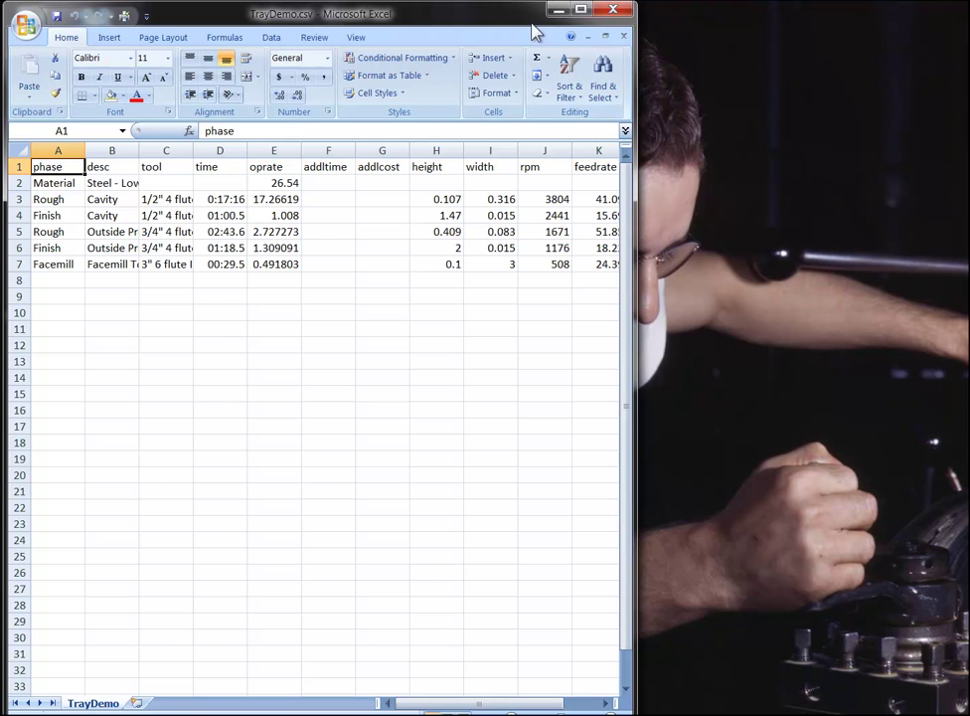
click(580, 9)
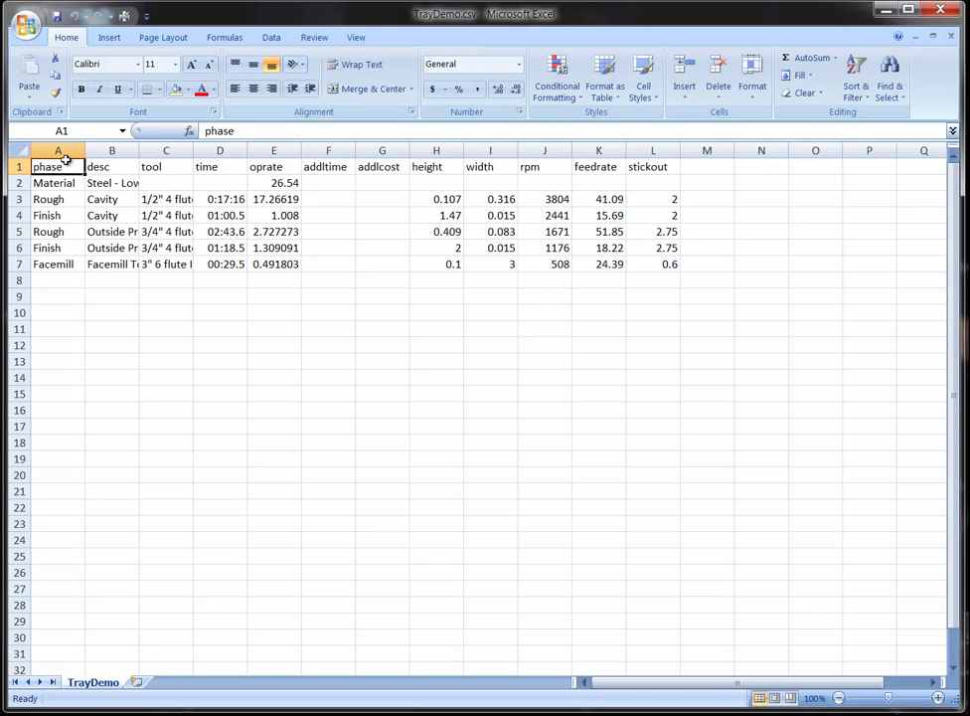
drag(72, 165, 654, 173)
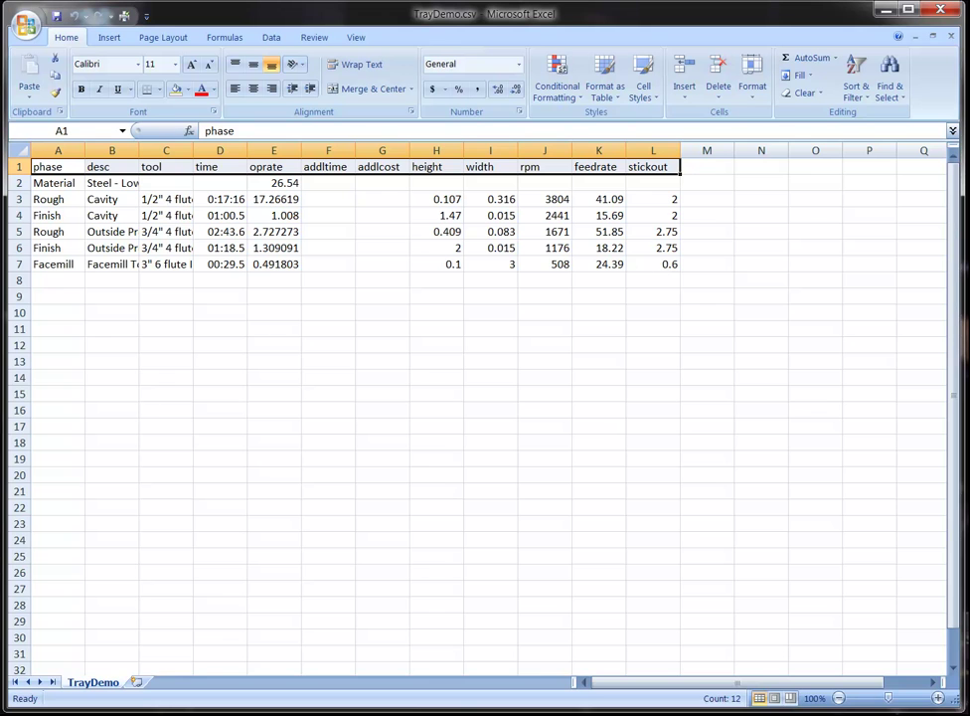
key(alt+Tab)
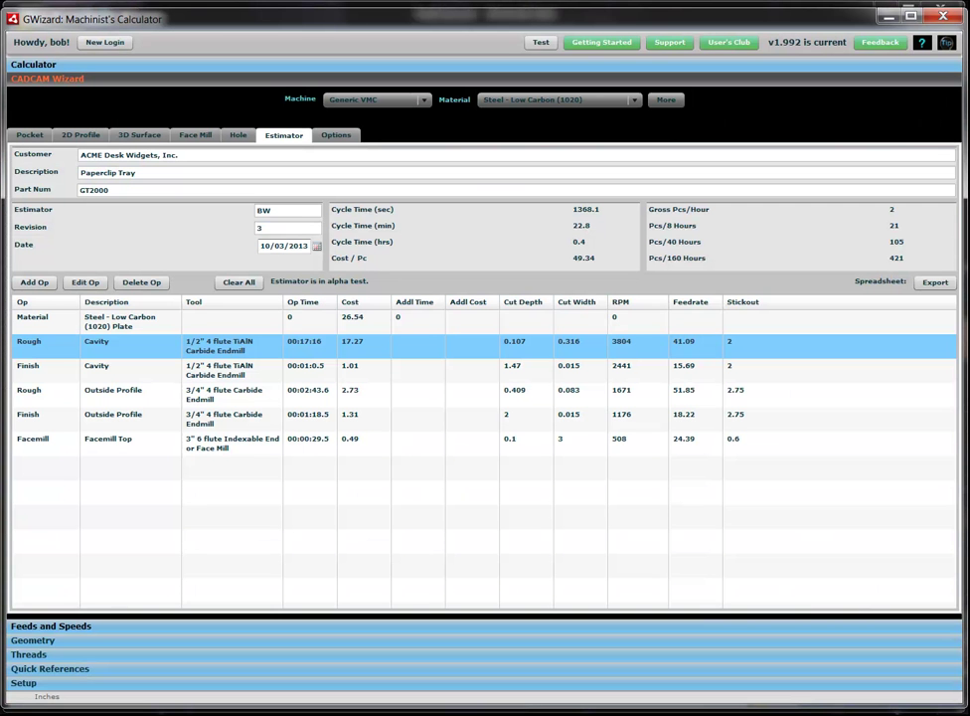